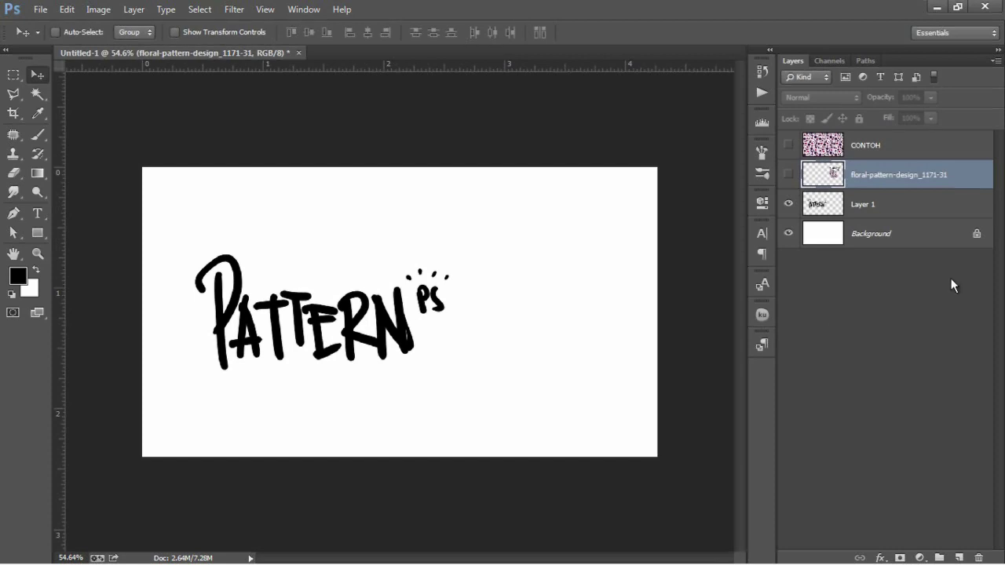
Toggle the CONTOH floral fill on and off twice, leaving it hidden beside the PATTERN lettering.
{"action": "left_click", "coordinate": [788, 145]}
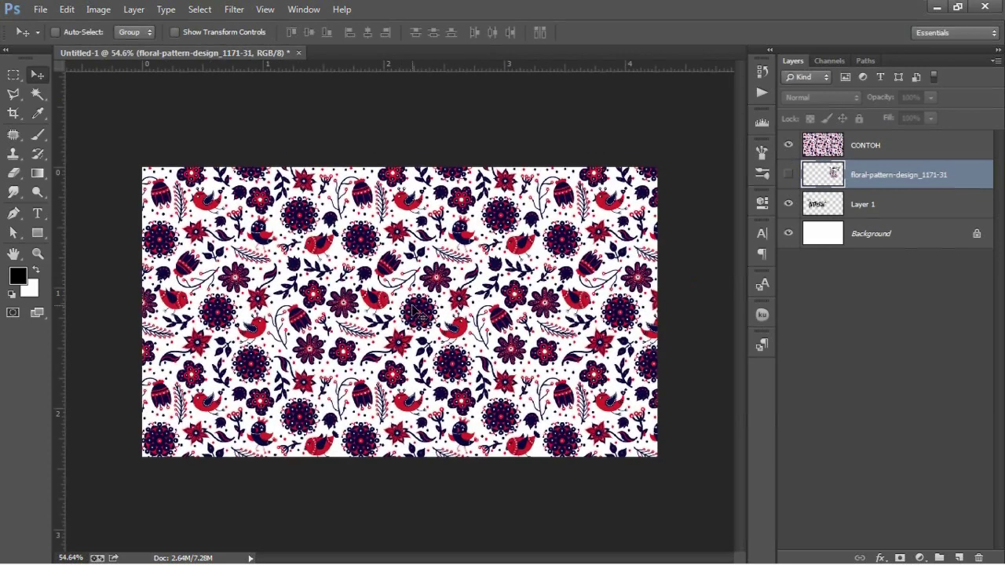
{"action": "scroll", "coordinate": [436, 290], "scroll_direction": "up", "scroll_amount": 1}
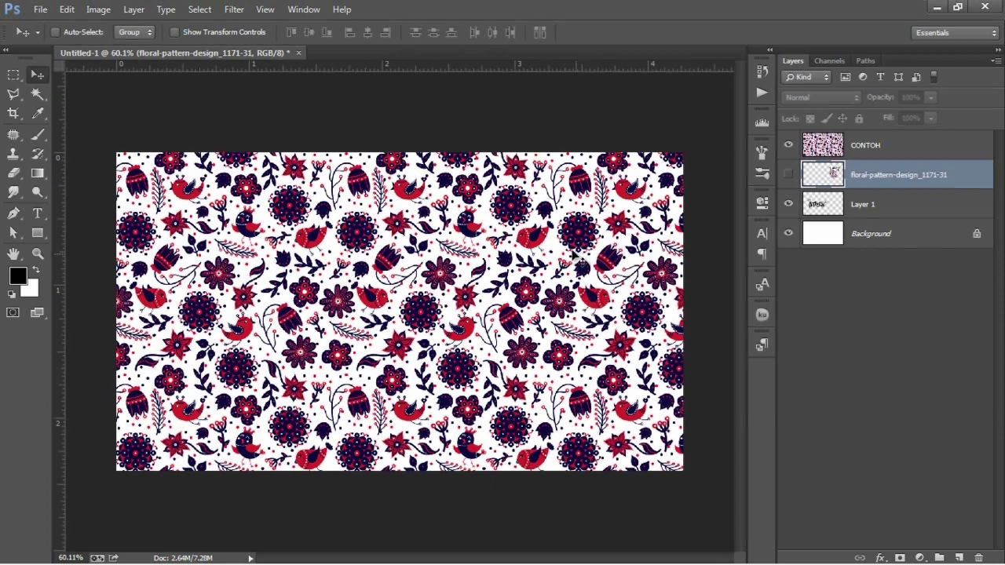
{"action": "left_click", "coordinate": [788, 145]}
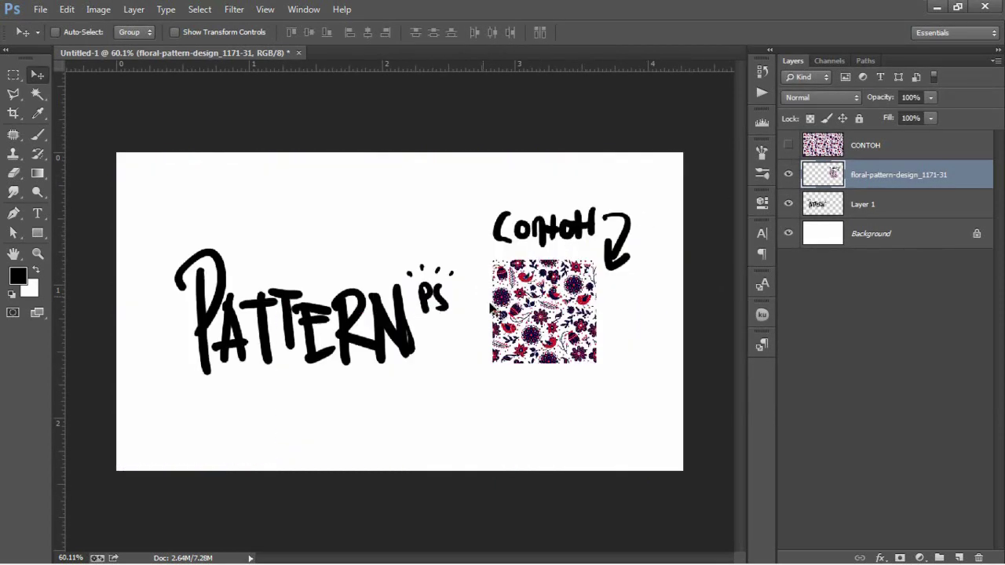
{"action": "scroll", "coordinate": [492, 308], "scroll_direction": "up", "scroll_amount": 2}
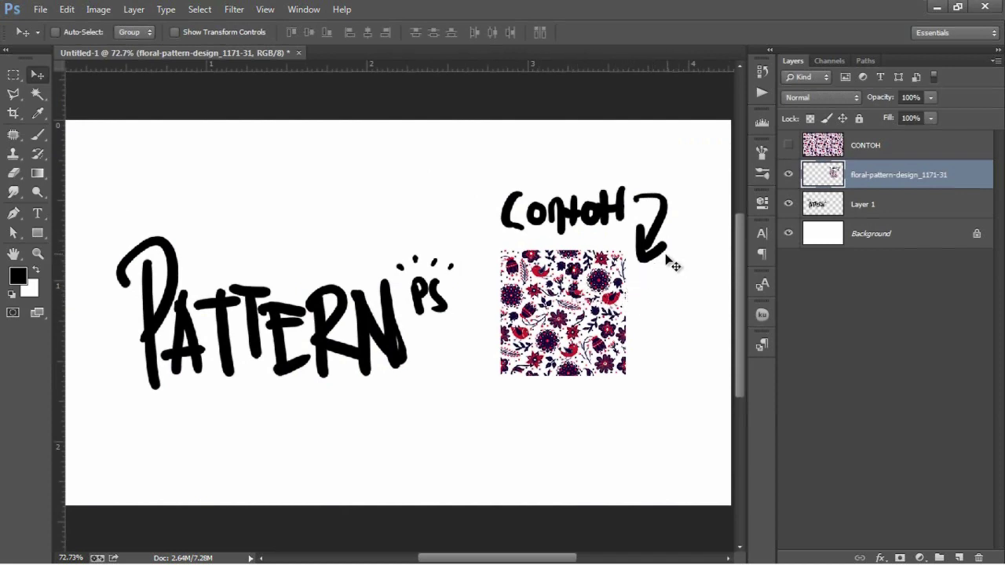
{"action": "scroll", "coordinate": [667, 263], "scroll_direction": "down", "scroll_amount": 2}
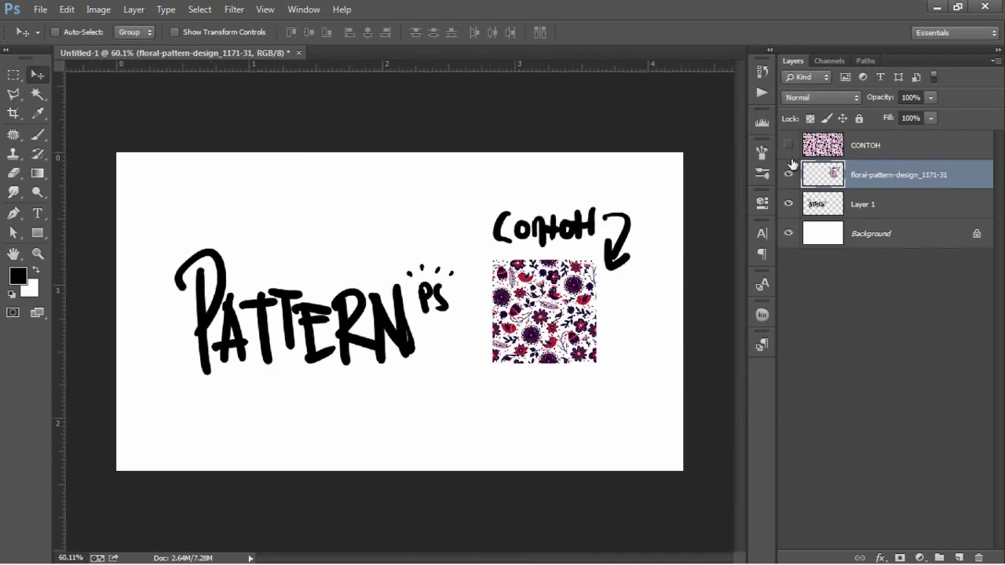
{"action": "left_click", "coordinate": [789, 145]}
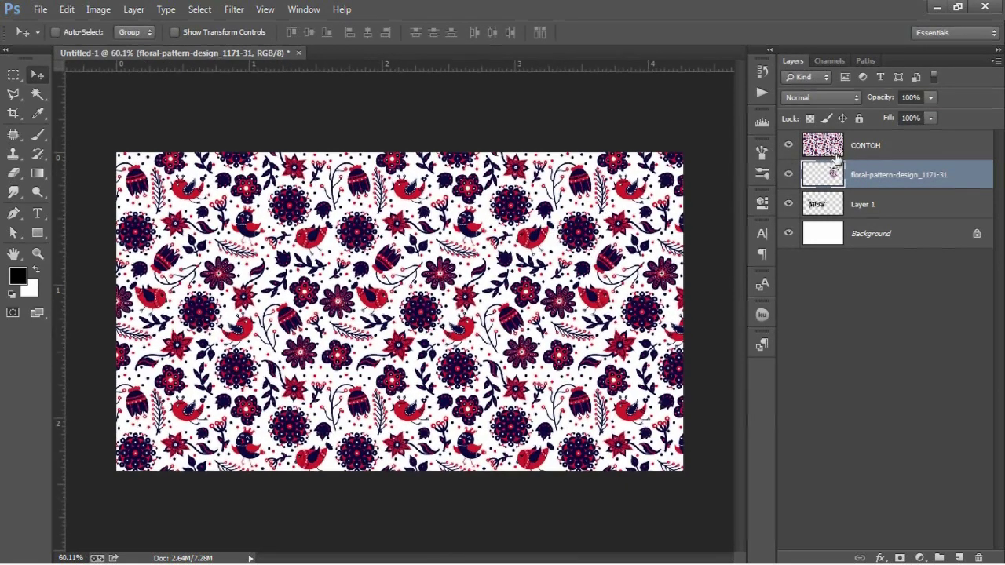
{"action": "left_click", "coordinate": [789, 146]}
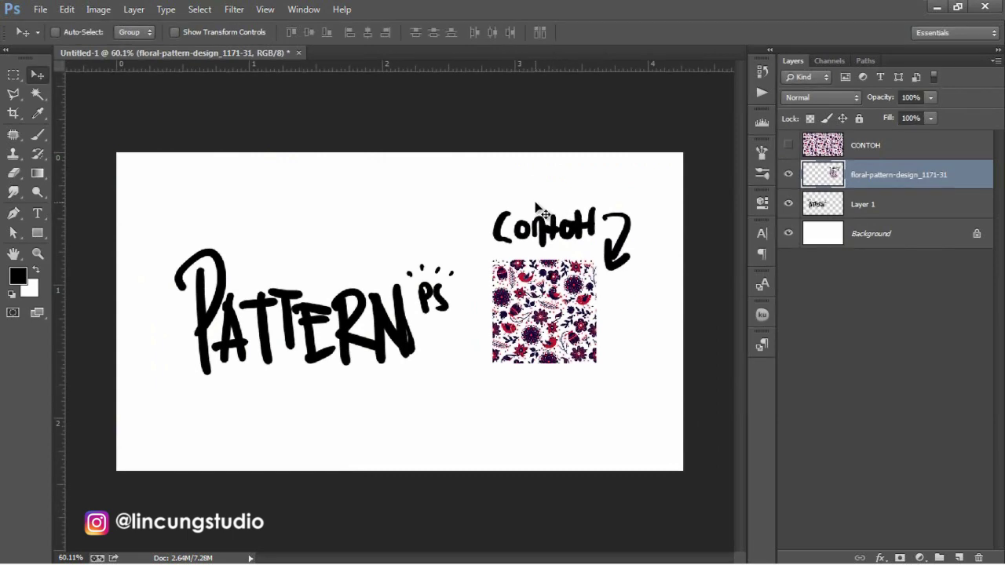
Create a new document 500 px wide by 500 px high.
{"action": "left_click", "coordinate": [40, 9]}
{"action": "left_click", "coordinate": [55, 24]}
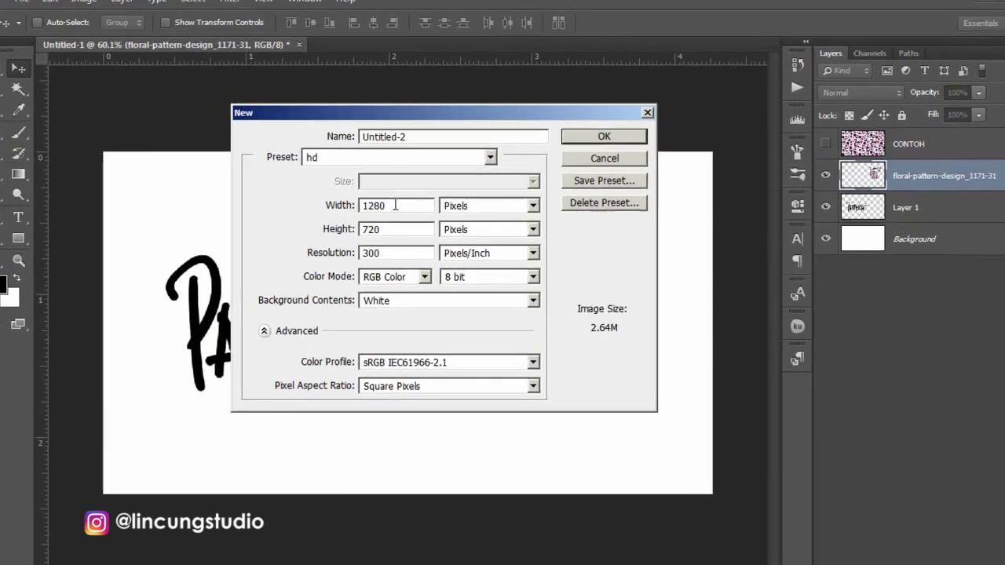
{"action": "double_click", "coordinate": [369, 203]}
{"action": "key", "text": "BackSpace"}
{"action": "type", "text": "5"}
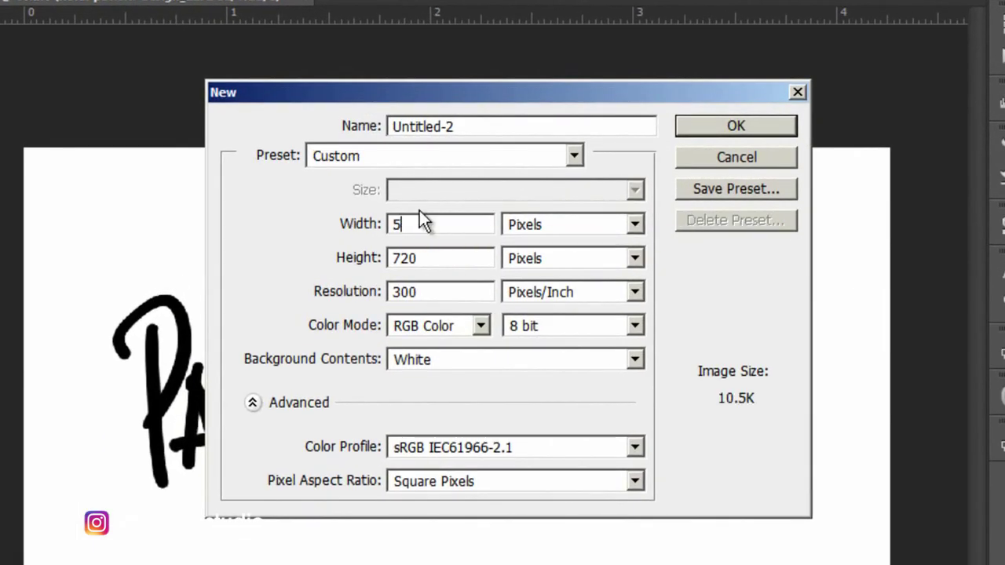
{"action": "type", "text": "00"}
{"action": "left_click_drag", "start_coordinate": [427, 257], "coordinate": [374, 256]}
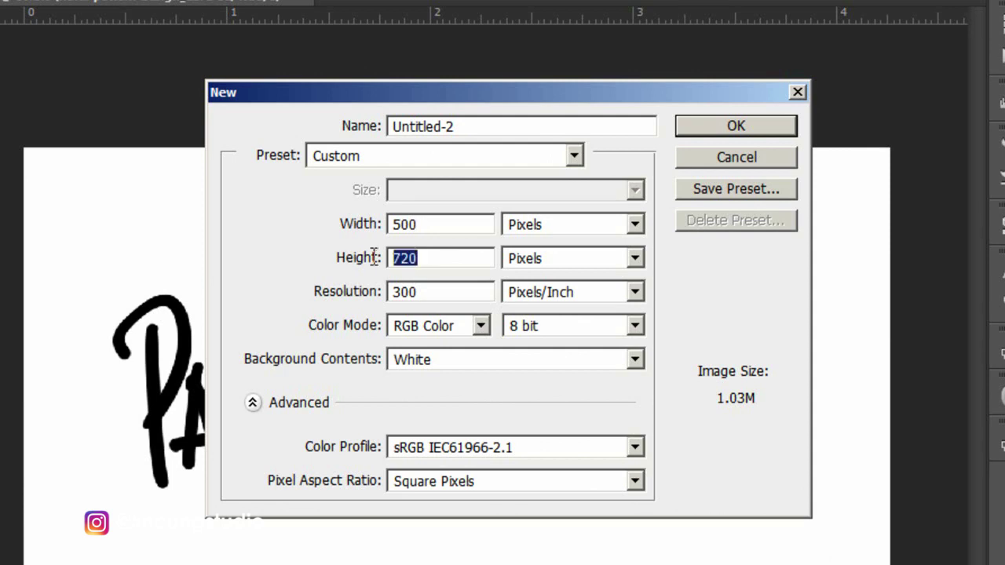
{"action": "type", "text": "500"}
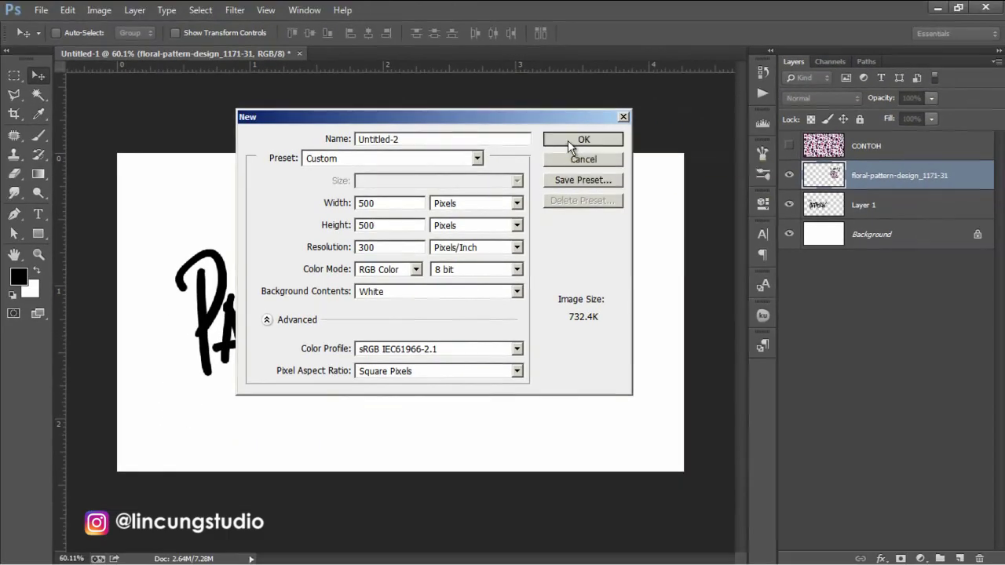
{"action": "left_click", "coordinate": [571, 139]}
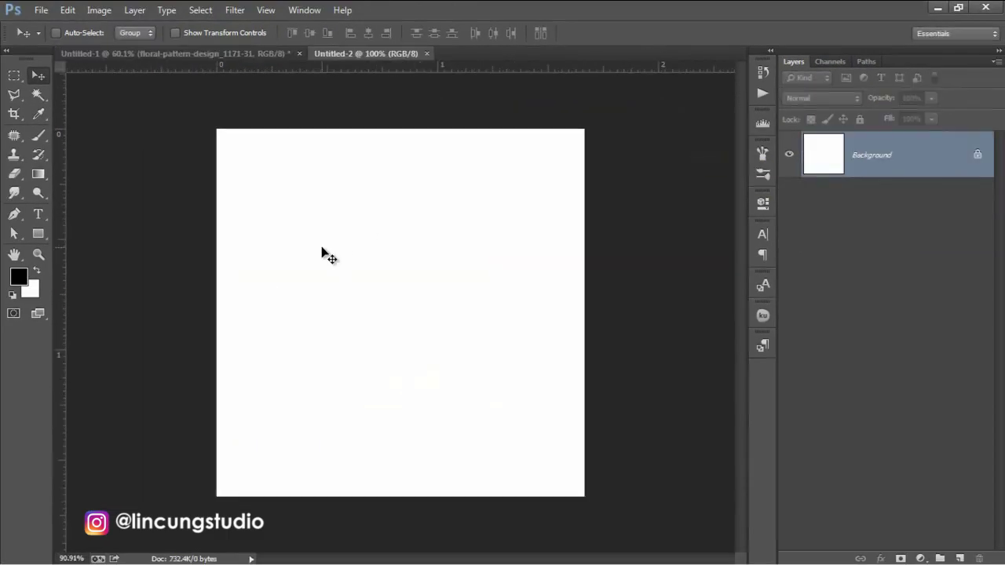
Add an empty Layer 1 and set up a smaller 15 px Brush after undoing a test stroke.
{"action": "left_click", "coordinate": [959, 558]}
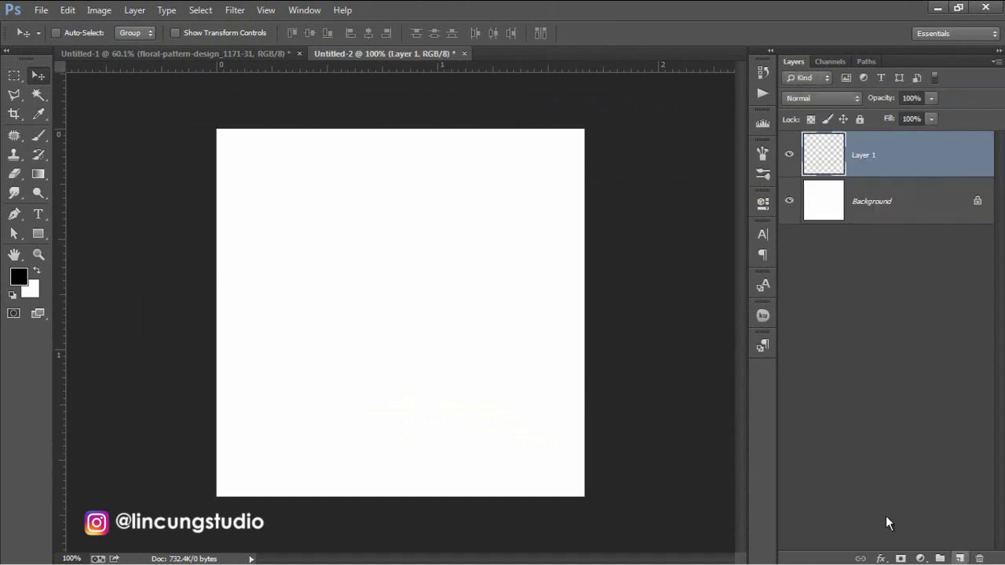
{"action": "key", "text": "ctrl+minus"}
{"action": "key", "text": "ctrl+0"}
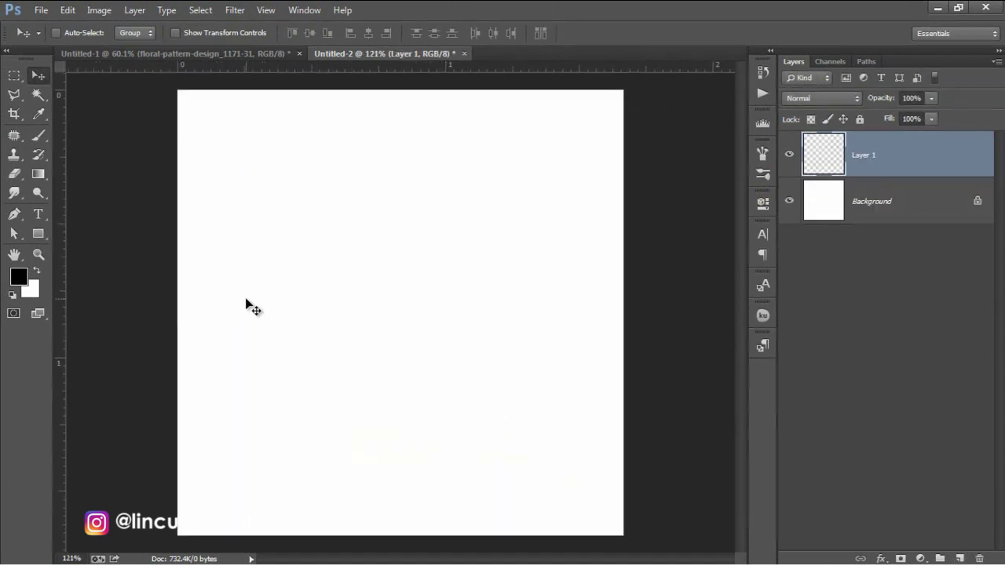
{"action": "key", "text": "b"}
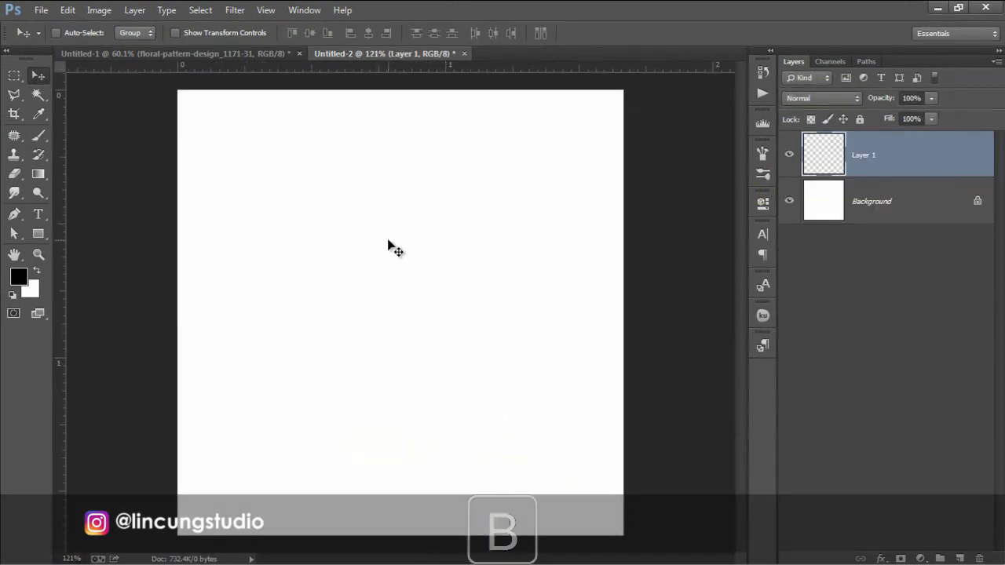
{"action": "left_click_drag", "start_coordinate": [424, 191], "coordinate": [399, 254]}
{"action": "key", "text": "ctrl+z"}
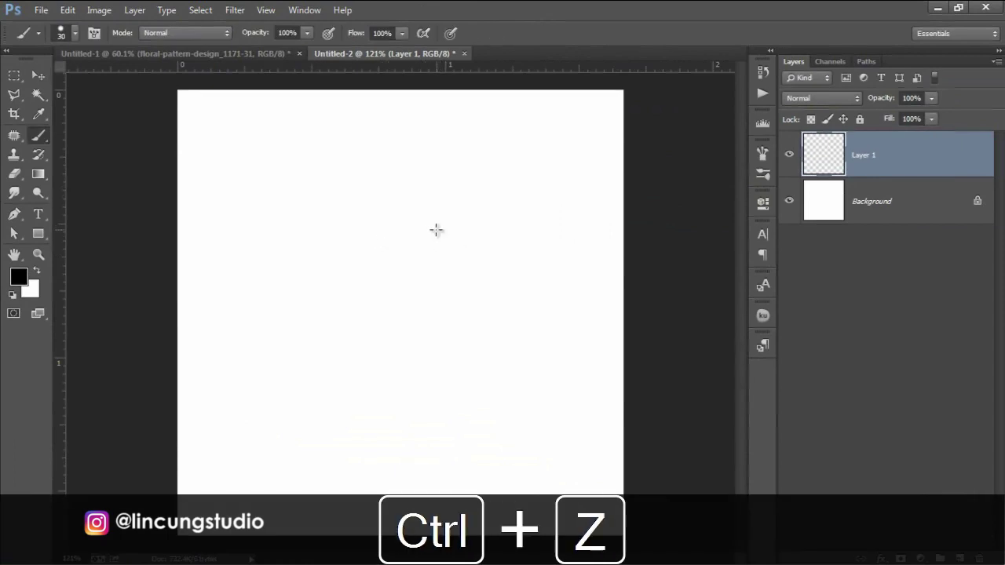
{"action": "key", "text": "bracketleft"}
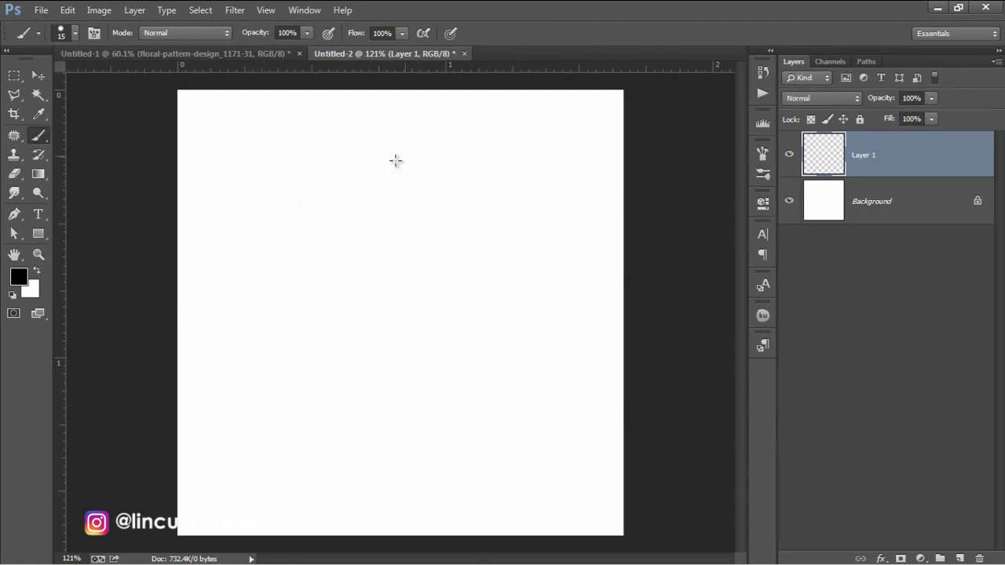
{"action": "scroll", "coordinate": [333, 166], "scroll_direction": "down", "scroll_amount": 3}
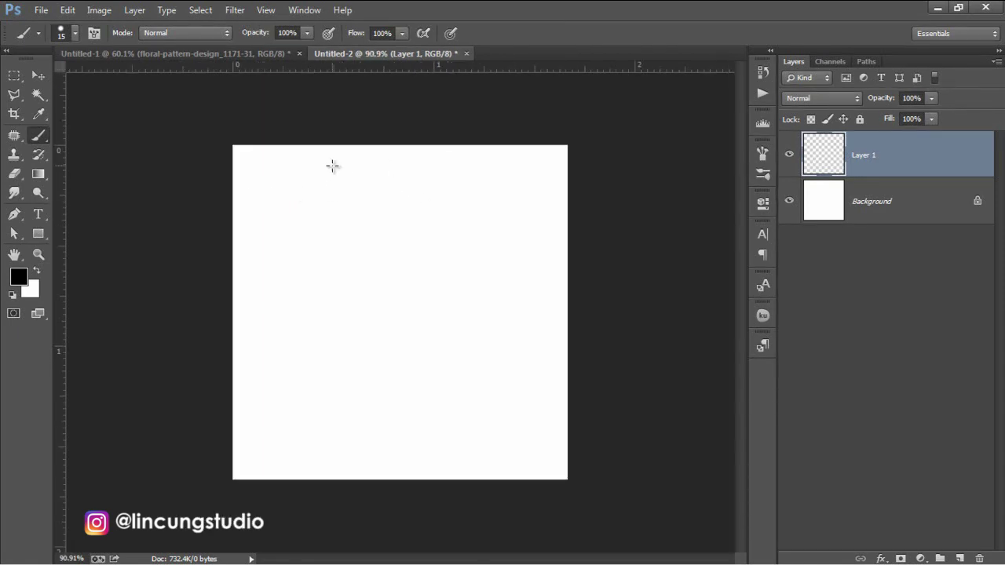
{"action": "scroll", "coordinate": [333, 165], "scroll_direction": "up", "scroll_amount": 3}
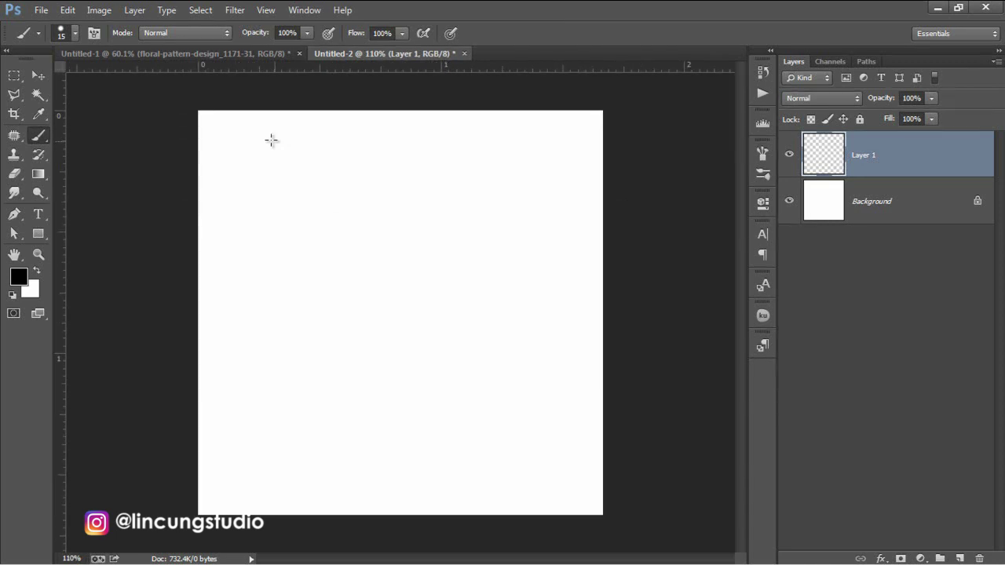
Draw an envelope with rays, a small circle, a heart and a smiling popcorn box.
{"action": "mouse_move", "coordinate": [287, 171]}
{"action": "left_mouse_down"}
{"action": "mouse_move", "coordinate": [262, 195]}
{"action": "mouse_move", "coordinate": [280, 233]}
{"action": "mouse_move", "coordinate": [337, 197]}
{"action": "mouse_move", "coordinate": [306, 164]}
{"action": "mouse_move", "coordinate": [269, 185]}
{"action": "mouse_move", "coordinate": [290, 209]}
{"action": "mouse_move", "coordinate": [307, 168]}
{"action": "left_mouse_up"}
{"action": "left_click_drag", "start_coordinate": [242, 184], "coordinate": [264, 165]}
{"action": "left_click_drag", "start_coordinate": [287, 148], "coordinate": [288, 155]}
{"action": "left_click_drag", "start_coordinate": [312, 141], "coordinate": [311, 148]}
{"action": "left_click_drag", "start_coordinate": [460, 206], "coordinate": [454, 235]}
{"action": "left_click_drag", "start_coordinate": [392, 164], "coordinate": [392, 166]}
{"action": "mouse_move", "coordinate": [309, 312]}
{"action": "left_mouse_down"}
{"action": "mouse_move", "coordinate": [359, 359]}
{"action": "mouse_move", "coordinate": [366, 306]}
{"action": "left_mouse_up"}
{"action": "left_click", "coordinate": [334, 333]}
{"action": "left_click", "coordinate": [350, 331]}
{"action": "left_click_drag", "start_coordinate": [341, 343], "coordinate": [355, 343]}
Add the phone, lightning bolt, wristwatch and small circles, reposition the phone, and scatter dots.
{"action": "mouse_move", "coordinate": [469, 309]}
{"action": "left_mouse_down"}
{"action": "mouse_move", "coordinate": [510, 348]}
{"action": "mouse_move", "coordinate": [505, 324]}
{"action": "left_mouse_up"}
{"action": "mouse_move", "coordinate": [471, 316]}
{"action": "left_mouse_down"}
{"action": "mouse_move", "coordinate": [465, 386]}
{"action": "mouse_move", "coordinate": [469, 317]}
{"action": "left_mouse_up"}
{"action": "mouse_move", "coordinate": [258, 408]}
{"action": "left_mouse_down"}
{"action": "mouse_move", "coordinate": [270, 432]}
{"action": "mouse_move", "coordinate": [248, 463]}
{"action": "left_mouse_up"}
{"action": "left_click_drag", "start_coordinate": [384, 446], "coordinate": [389, 449]}
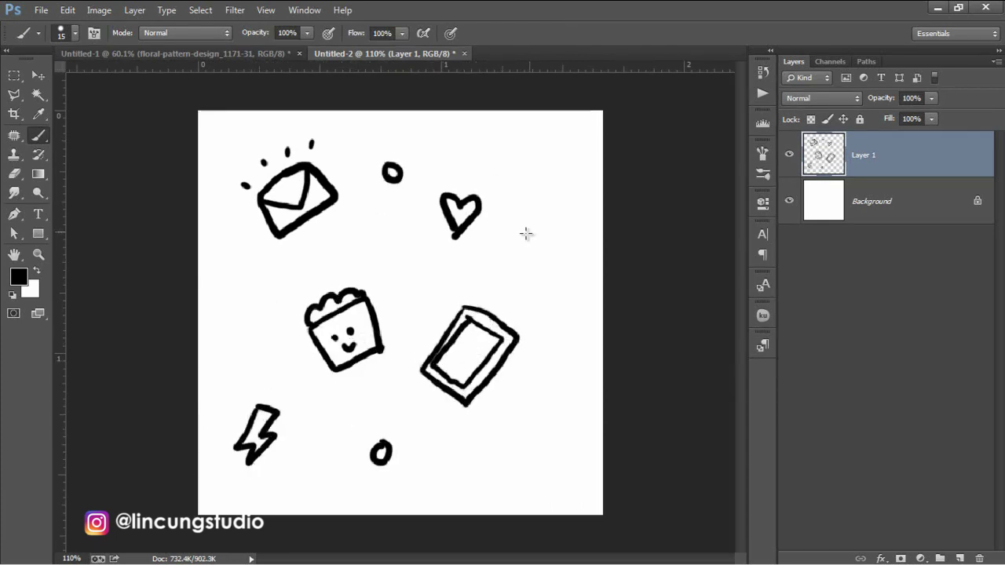
{"action": "left_click_drag", "start_coordinate": [249, 285], "coordinate": [247, 287]}
{"action": "left_click_drag", "start_coordinate": [524, 182], "coordinate": [534, 182]}
{"action": "left_click_drag", "start_coordinate": [540, 236], "coordinate": [556, 214]}
{"action": "left_click_drag", "start_coordinate": [533, 197], "coordinate": [540, 205]}
{"action": "left_click_drag", "start_coordinate": [412, 270], "coordinate": [412, 272]}
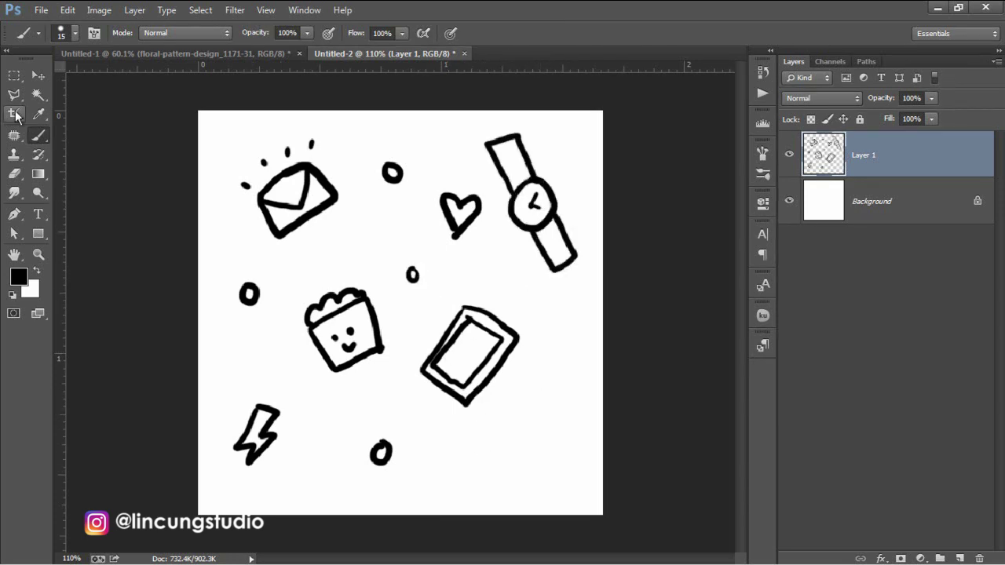
{"action": "left_click_drag", "start_coordinate": [399, 359], "coordinate": [549, 322]}
{"action": "left_click_drag", "start_coordinate": [469, 356], "coordinate": [520, 438]}
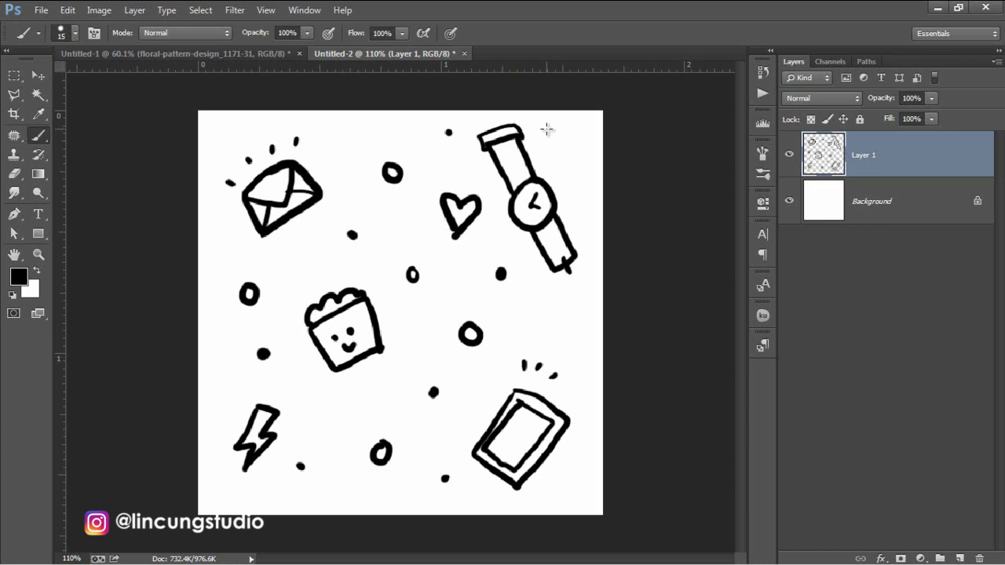
{"action": "scroll", "coordinate": [369, 187], "scroll_direction": "down", "scroll_amount": 2}
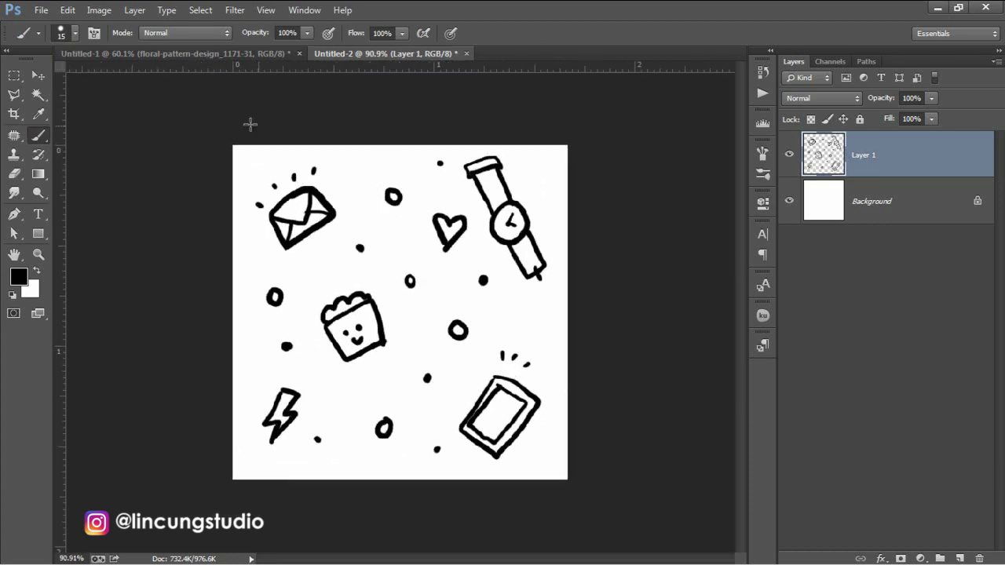
Hide the white Background layer so the doodles sit on transparency.
{"action": "left_click", "coordinate": [38, 75]}
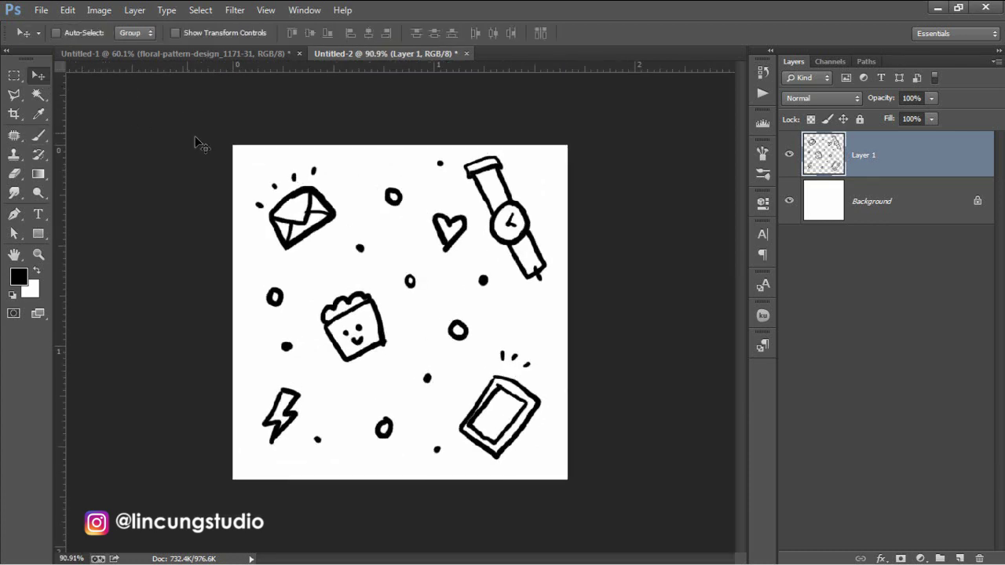
{"action": "scroll", "coordinate": [547, 227], "scroll_direction": "down", "scroll_amount": 1}
{"action": "scroll", "coordinate": [541, 220], "scroll_direction": "up", "scroll_amount": 1}
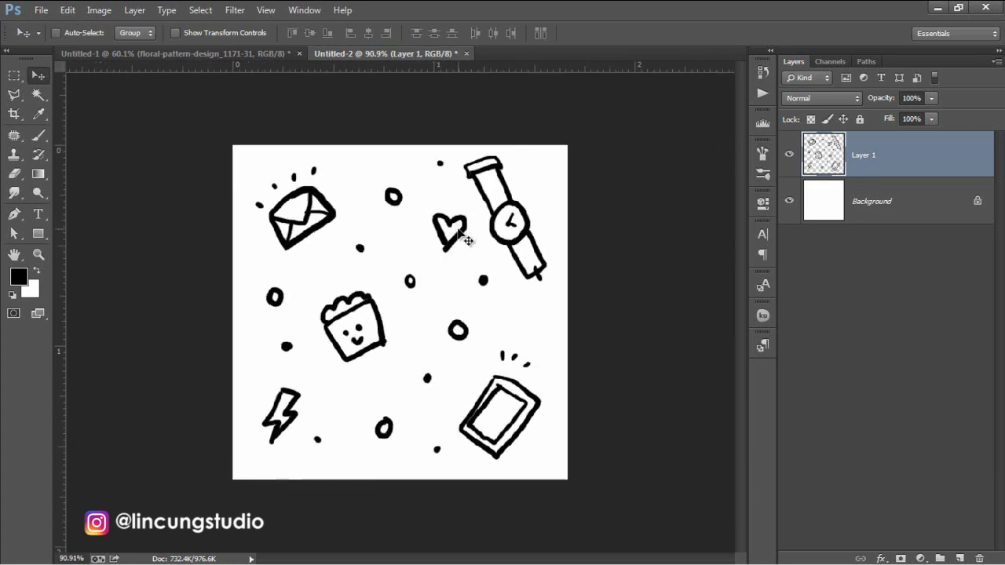
{"action": "scroll", "coordinate": [506, 223], "scroll_direction": "up", "scroll_amount": 1}
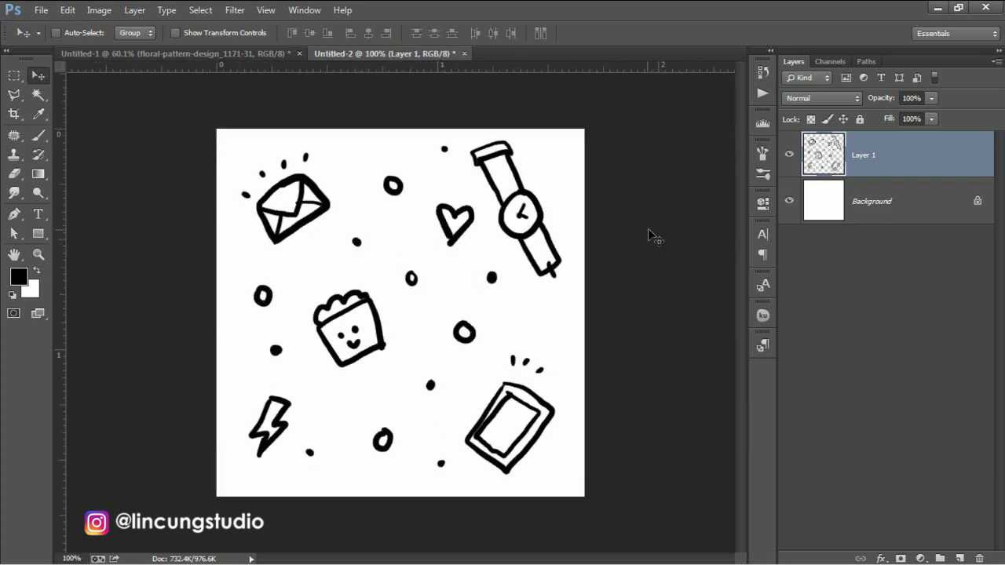
{"action": "left_click", "coordinate": [795, 203]}
{"action": "scroll", "coordinate": [424, 290], "scroll_direction": "down", "scroll_amount": 2}
{"action": "scroll", "coordinate": [416, 306], "scroll_direction": "up", "scroll_amount": 3}
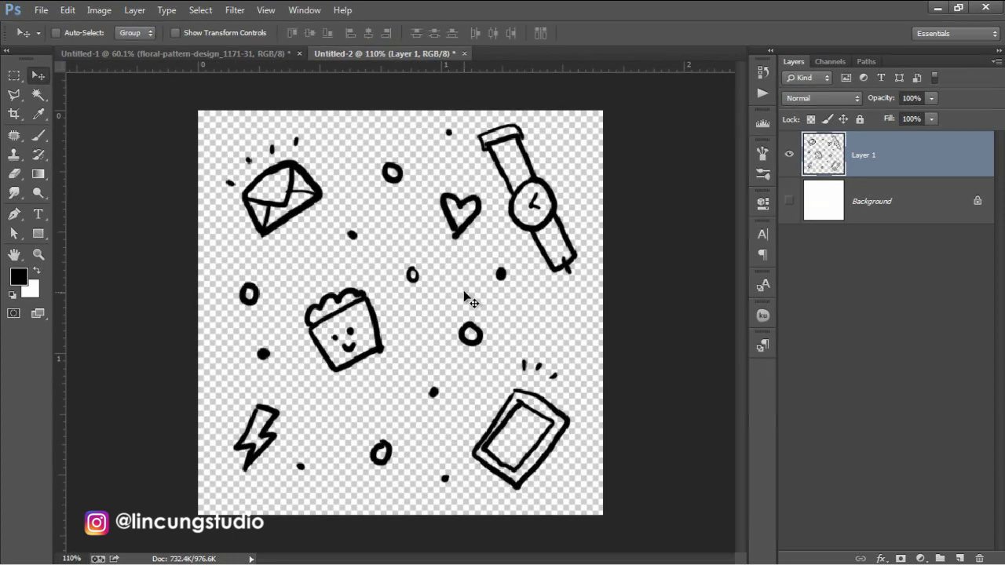
{"action": "scroll", "coordinate": [467, 291], "scroll_direction": "down", "scroll_amount": 1}
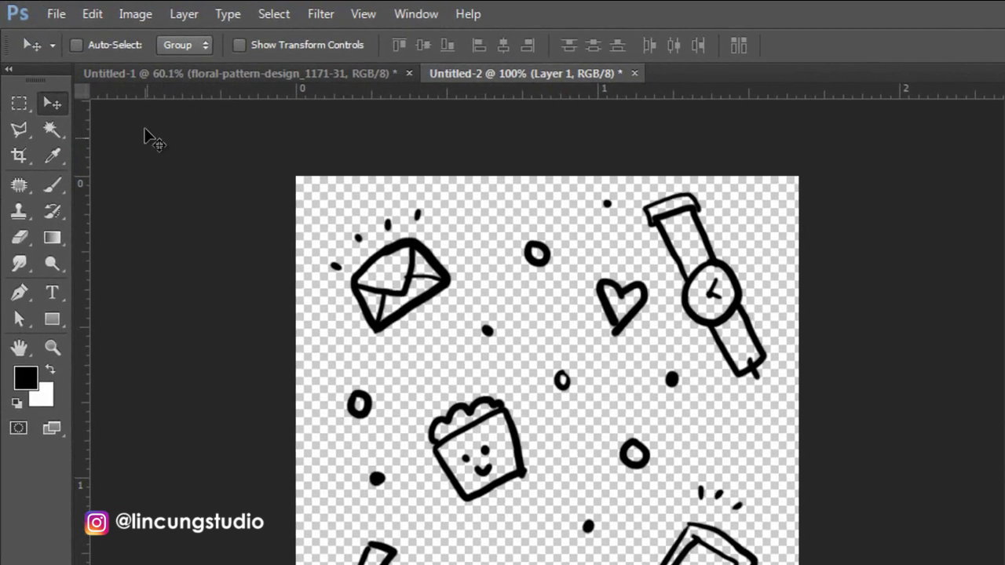
Define the doodle tile as a new pattern named DOODLE.
{"action": "left_click", "coordinate": [97, 16]}
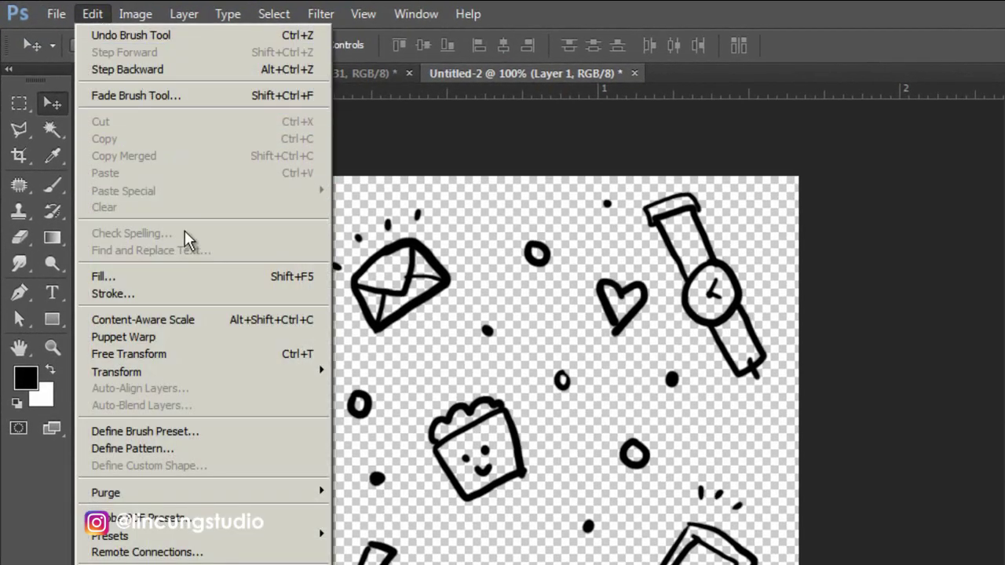
{"action": "left_click", "coordinate": [213, 450]}
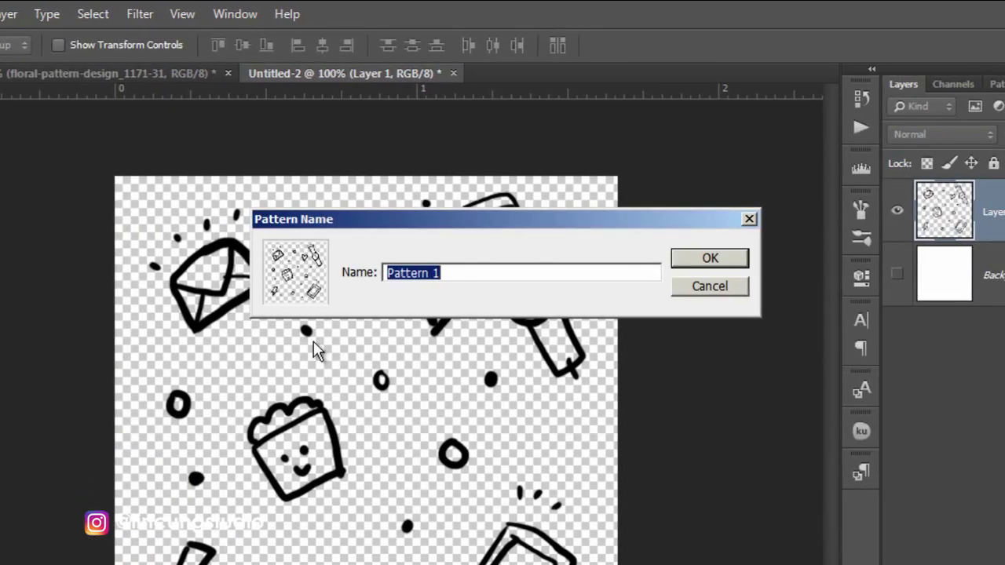
{"action": "type", "text": "DOODL"}
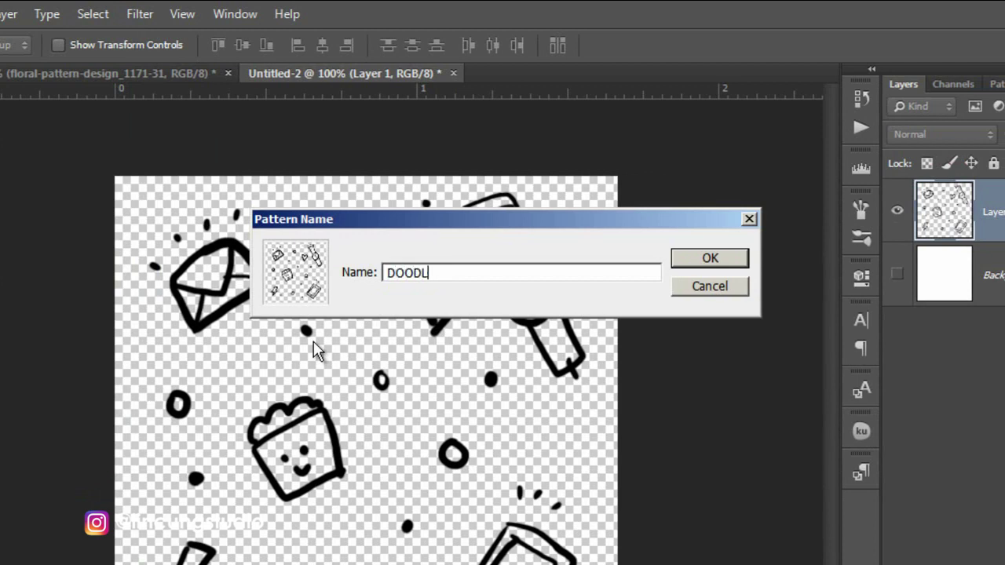
{"action": "type", "text": "E"}
{"action": "left_click", "coordinate": [714, 262]}
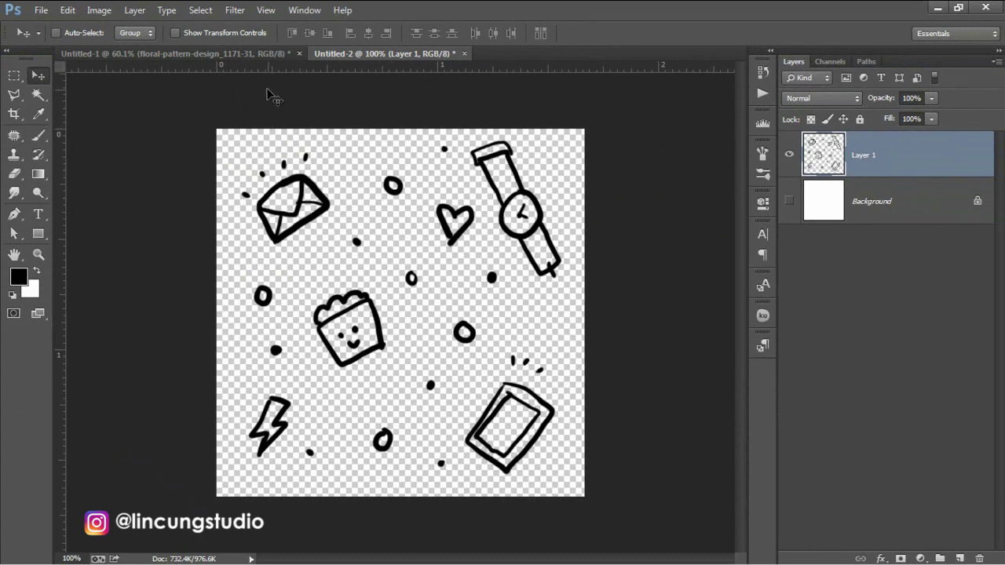
In Untitled-1, hide the floral sample and PATTERN lettering layers and add an empty Layer 2.
{"action": "left_click", "coordinate": [235, 54]}
{"action": "scroll", "coordinate": [296, 149], "scroll_direction": "down", "scroll_amount": 2}
{"action": "scroll", "coordinate": [353, 157], "scroll_direction": "up", "scroll_amount": 3}
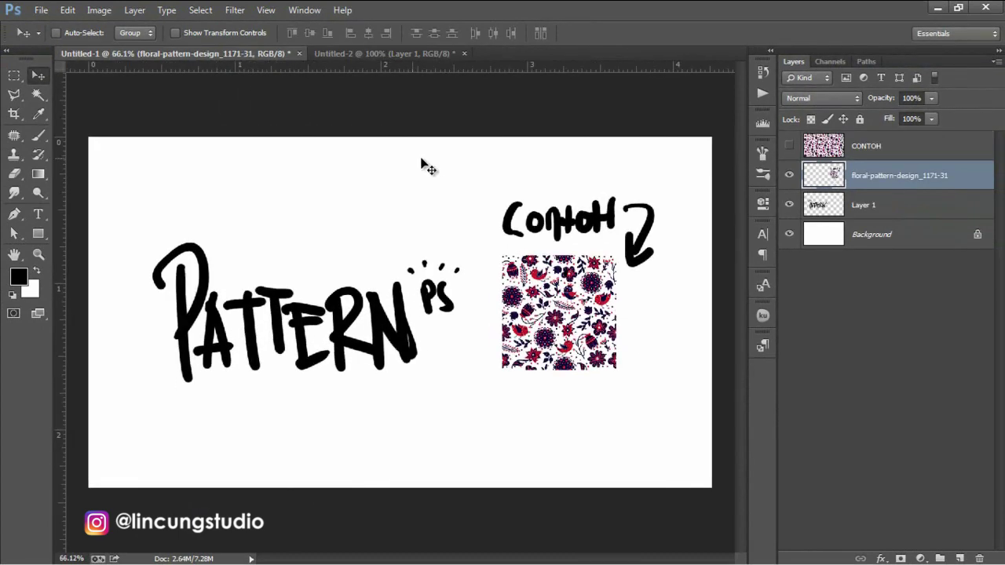
{"action": "left_click", "coordinate": [911, 153]}
{"action": "left_click", "coordinate": [789, 175]}
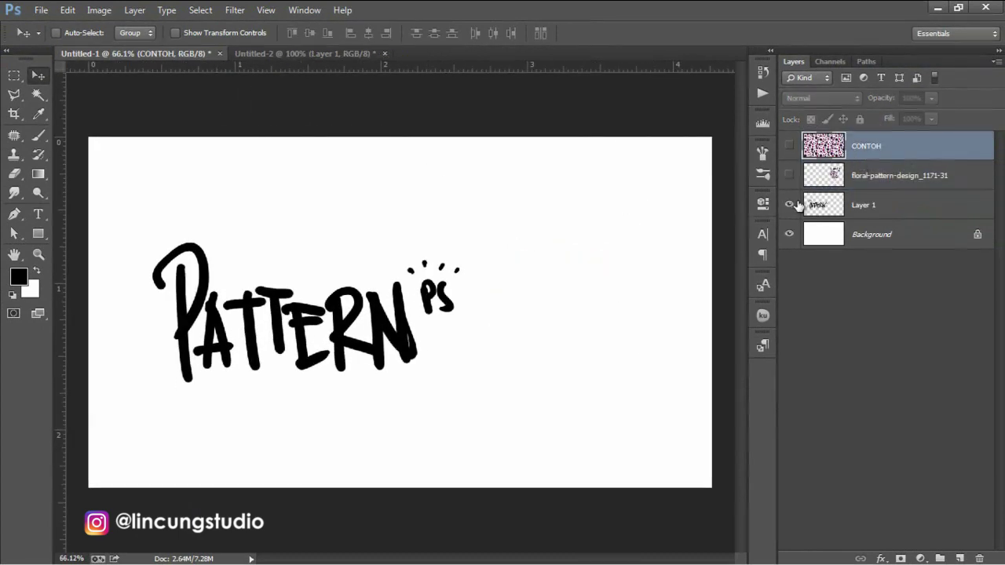
{"action": "left_click", "coordinate": [789, 205]}
{"action": "scroll", "coordinate": [385, 317], "scroll_direction": "down", "scroll_amount": 2}
{"action": "scroll", "coordinate": [440, 302], "scroll_direction": "up", "scroll_amount": 2}
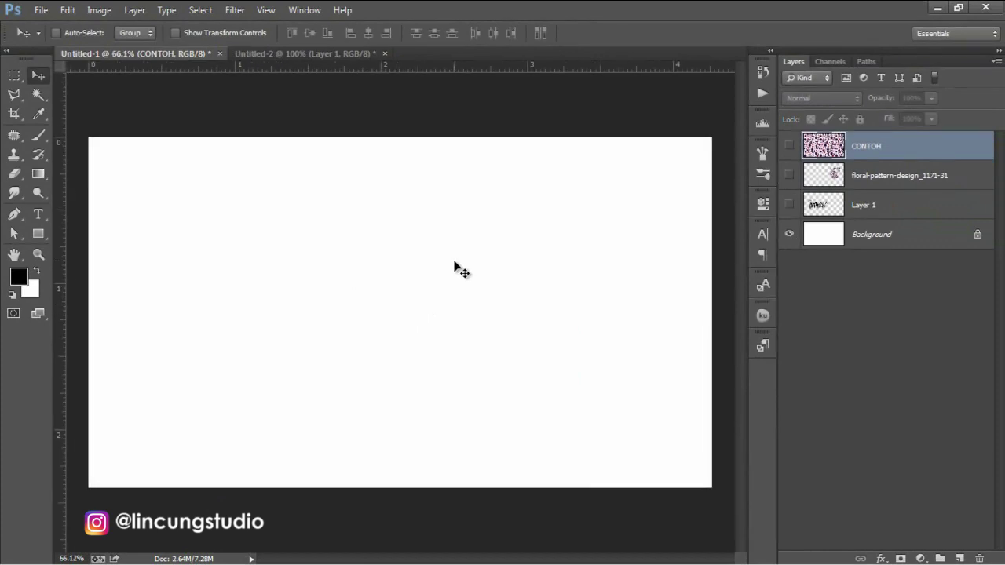
{"action": "scroll", "coordinate": [448, 268], "scroll_direction": "down", "scroll_amount": 1}
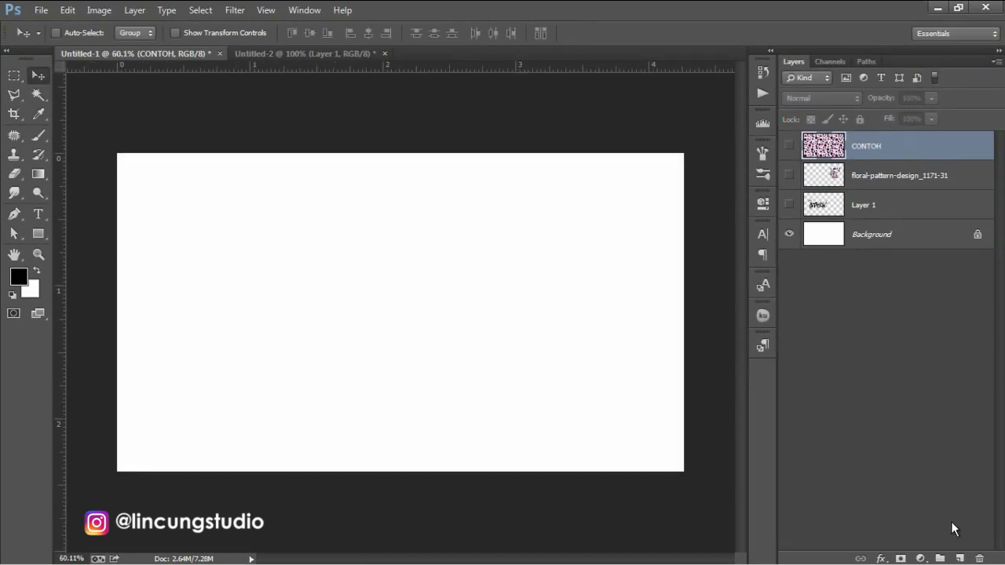
{"action": "left_click", "coordinate": [960, 558]}
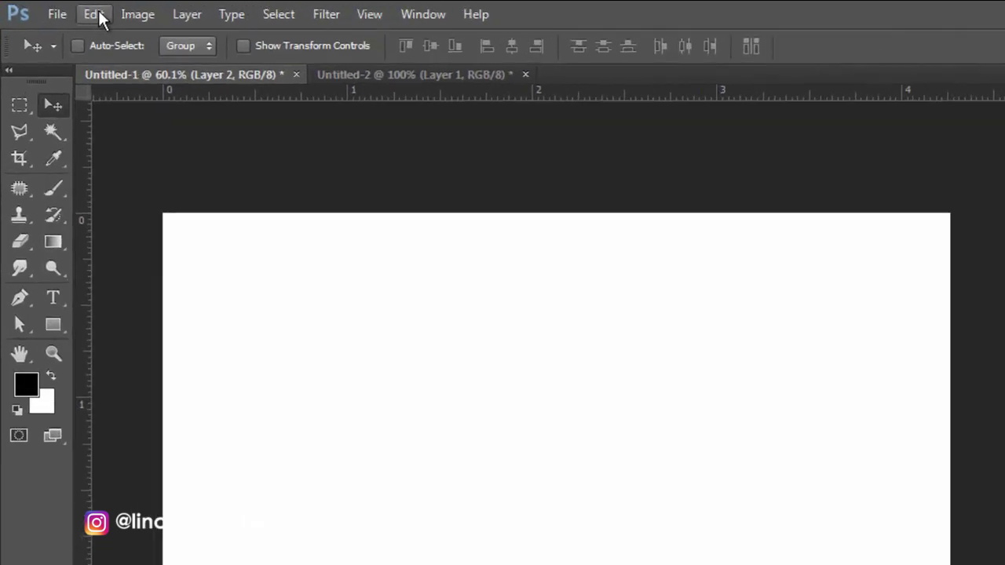
Fill Layer 2 with the DOODLE custom pattern using Edit > Fill.
{"action": "left_click", "coordinate": [68, 9]}
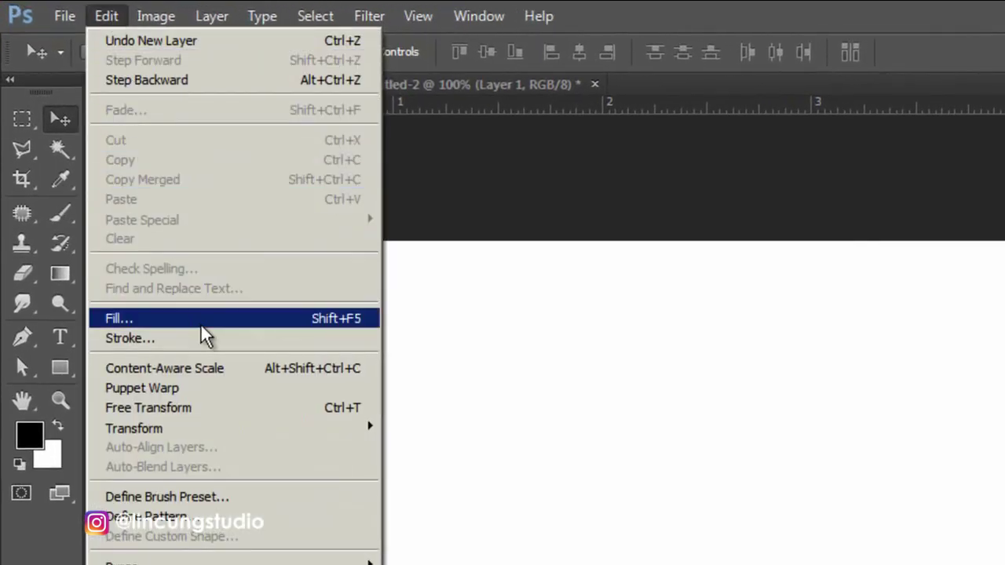
{"action": "left_click", "coordinate": [228, 322]}
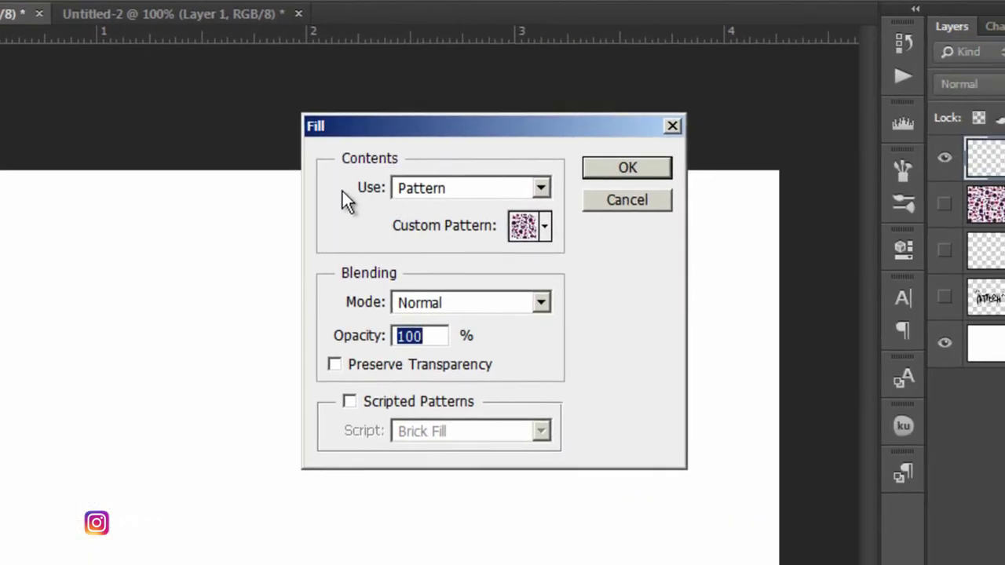
{"action": "left_click", "coordinate": [499, 192]}
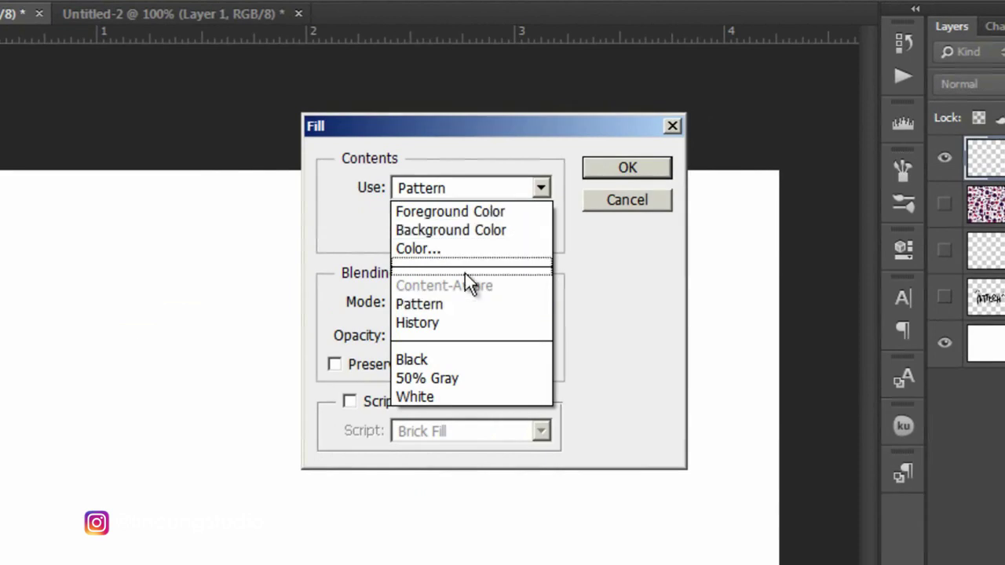
{"action": "left_click", "coordinate": [465, 303]}
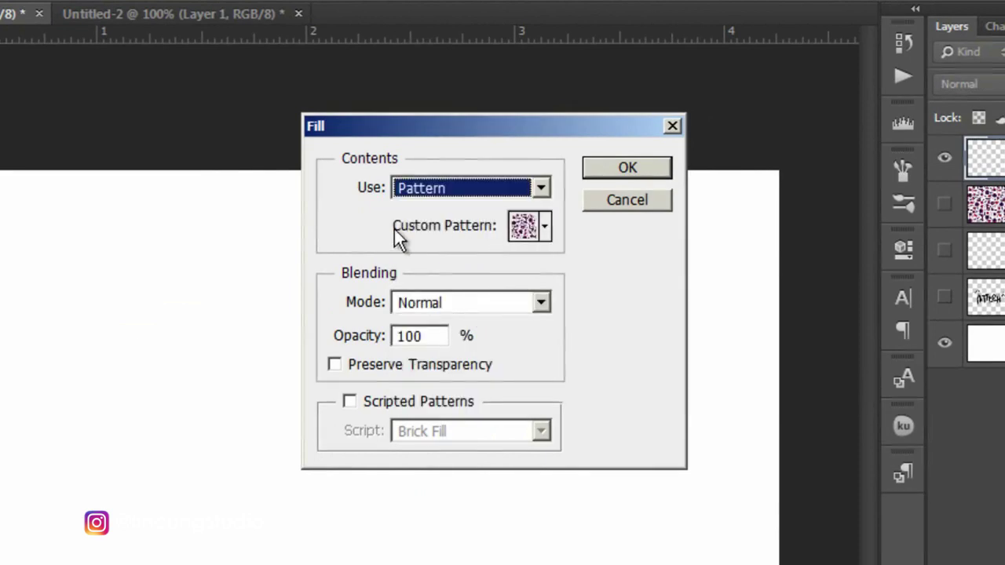
{"action": "left_click", "coordinate": [544, 228]}
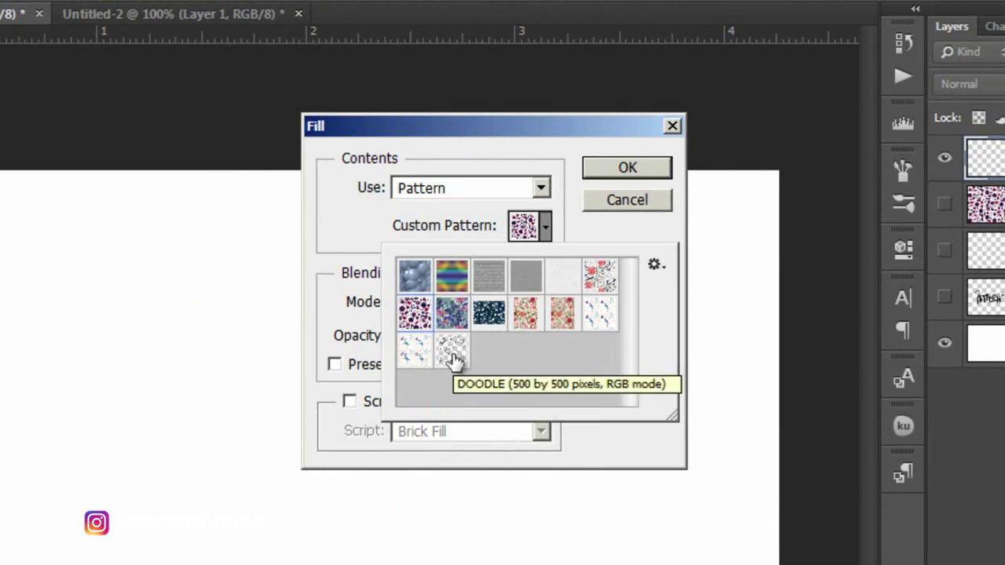
{"action": "left_click", "coordinate": [452, 352]}
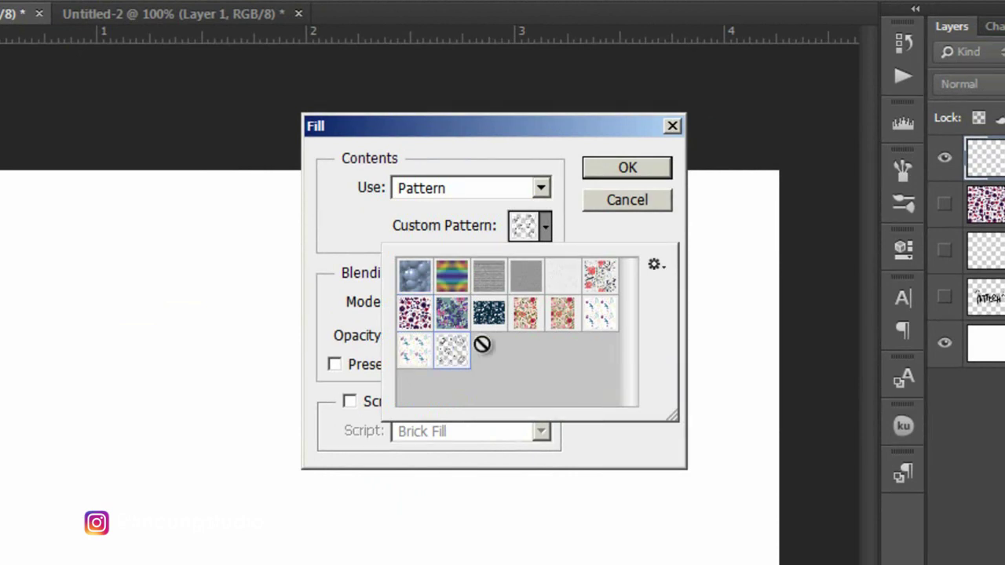
{"action": "left_click", "coordinate": [638, 171]}
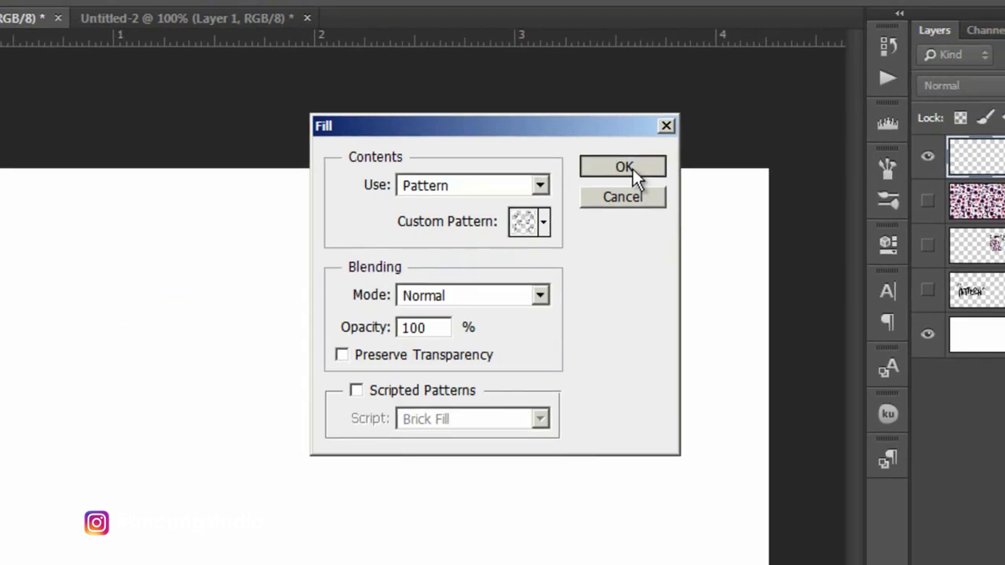
{"action": "scroll", "coordinate": [396, 282], "scroll_direction": "down", "scroll_amount": 1}
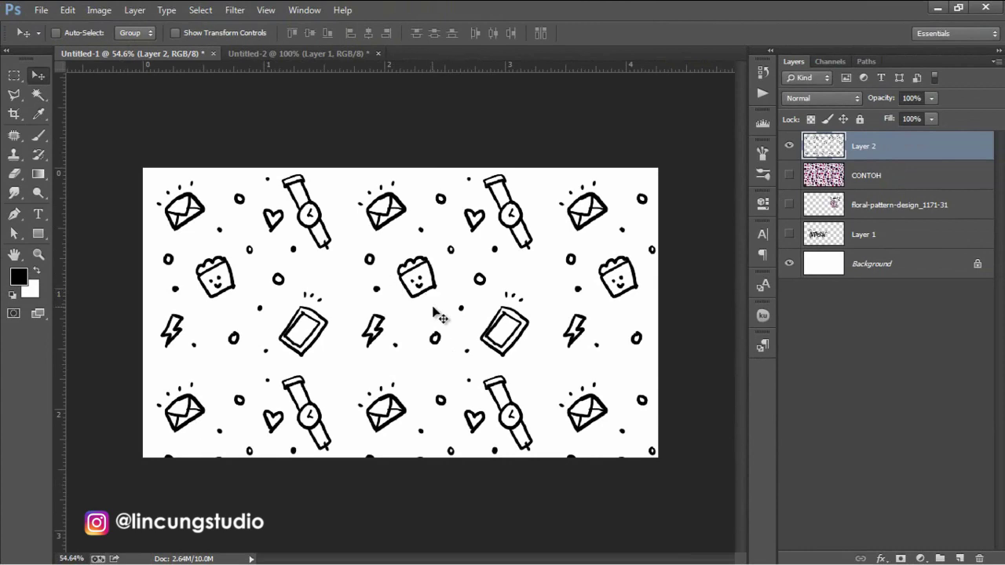
{"action": "scroll", "coordinate": [450, 295], "scroll_direction": "down", "scroll_amount": 1}
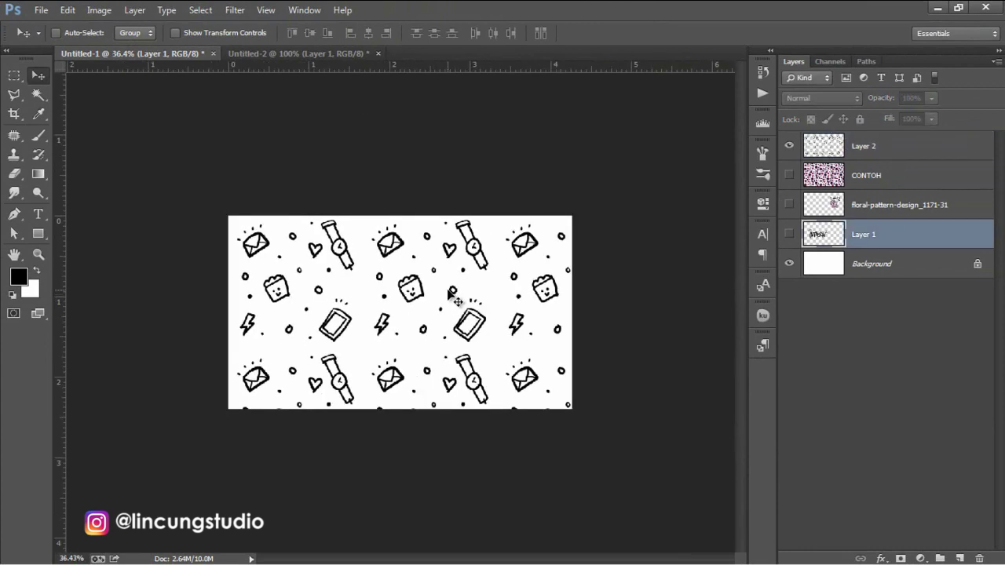
{"action": "scroll", "coordinate": [454, 294], "scroll_direction": "up", "scroll_amount": 2}
In Untitled-2, scale the doodles toward the top-left corner and crop the canvas around them.
{"action": "left_click", "coordinate": [311, 52]}
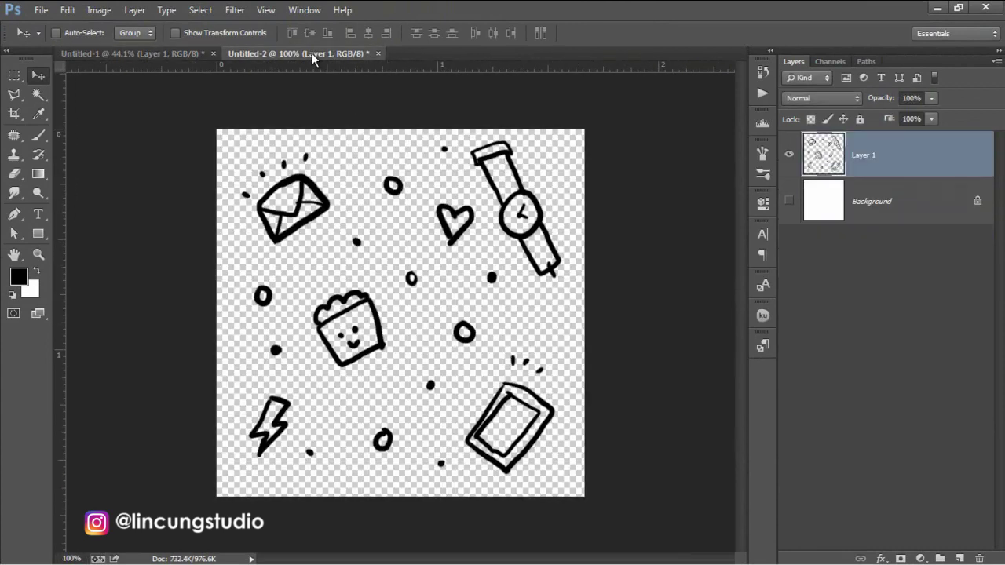
{"action": "scroll", "coordinate": [419, 217], "scroll_direction": "up", "scroll_amount": 1}
{"action": "scroll", "coordinate": [419, 217], "scroll_direction": "down", "scroll_amount": 2}
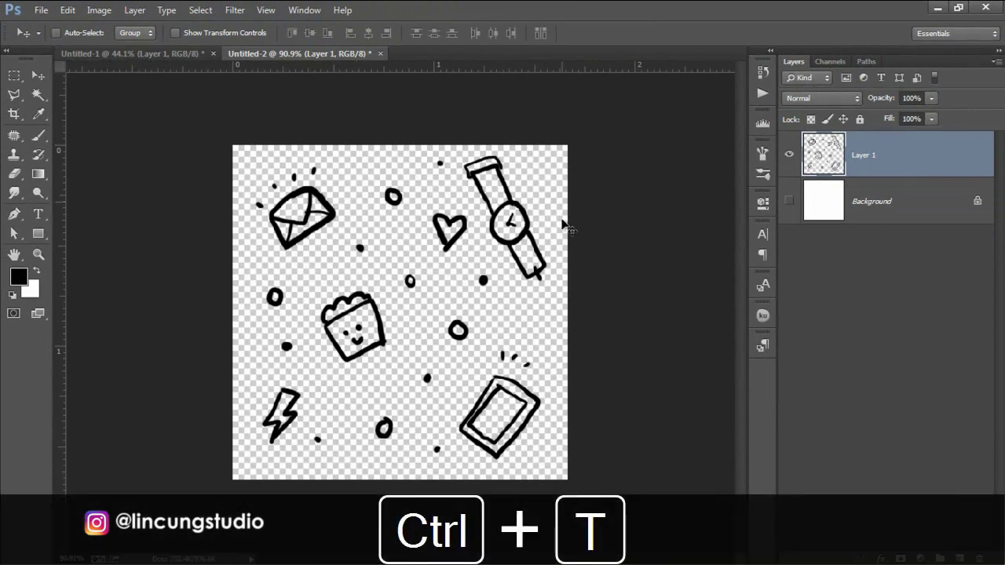
{"action": "key", "text": "ctrl+t"}
{"action": "left_click_drag", "start_coordinate": [547, 459], "coordinate": [426, 333]}
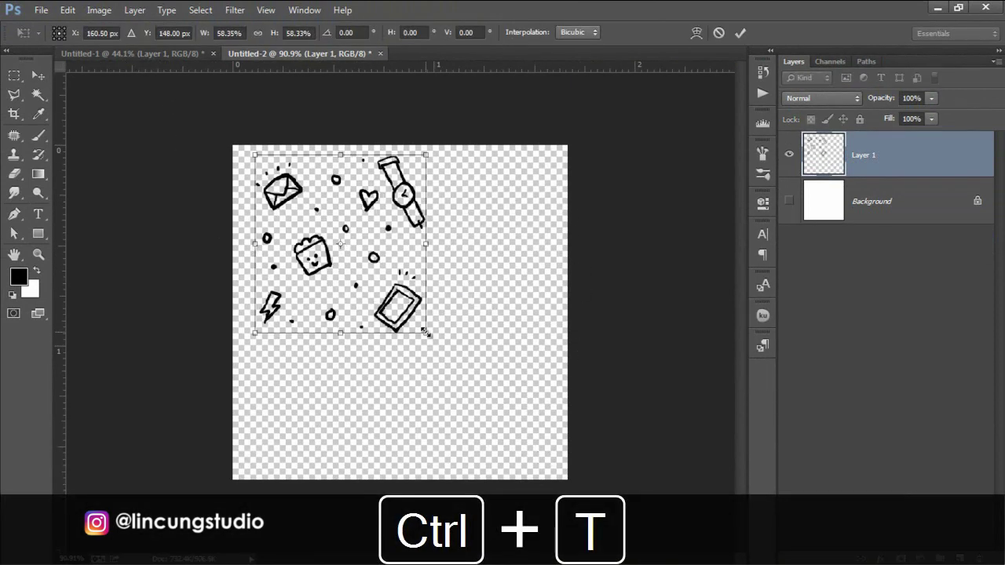
{"action": "key", "text": "Return"}
{"action": "left_click", "coordinate": [14, 113]}
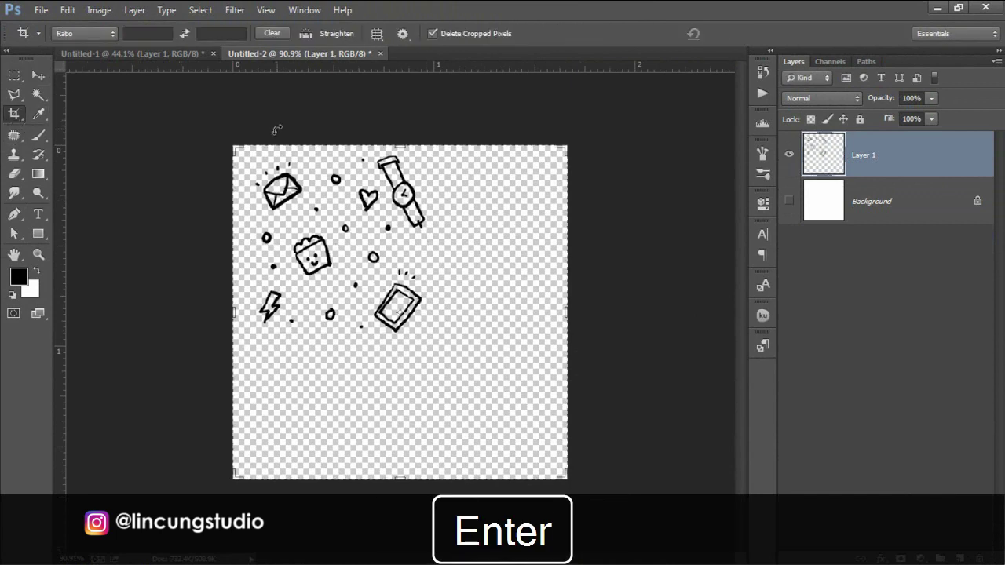
{"action": "left_click_drag", "start_coordinate": [562, 475], "coordinate": [514, 405]}
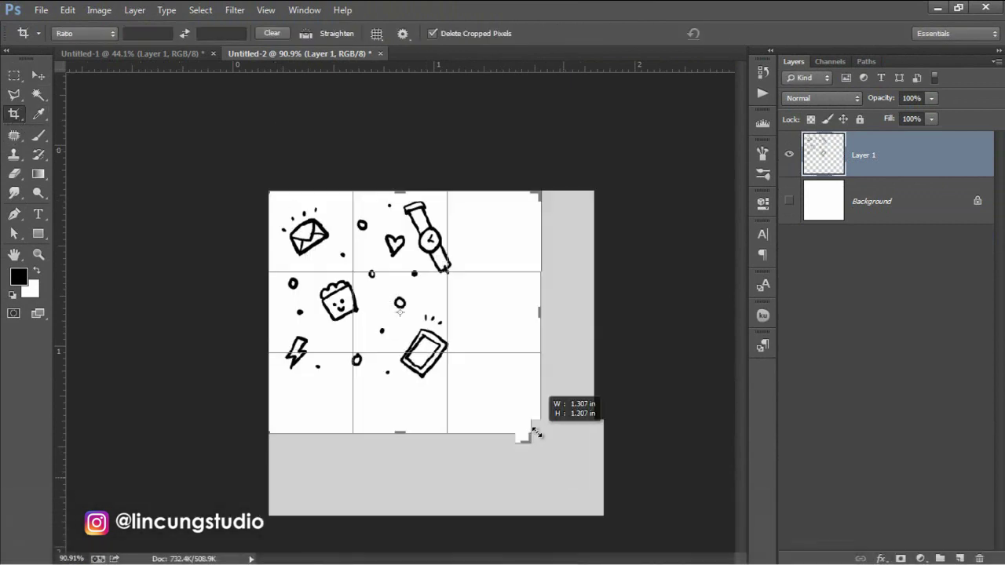
{"action": "key", "text": "Return"}
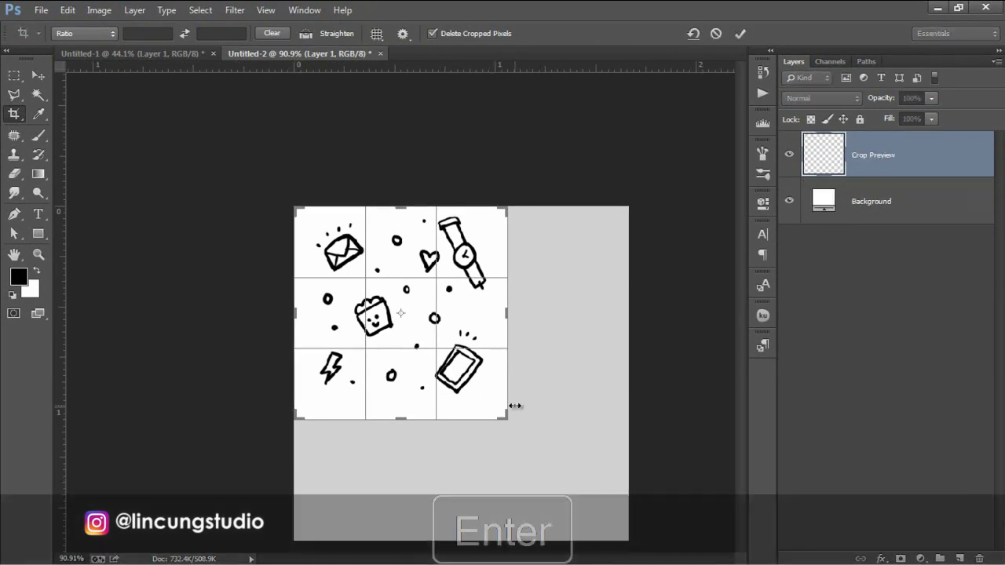
{"action": "left_click", "coordinate": [38, 95]}
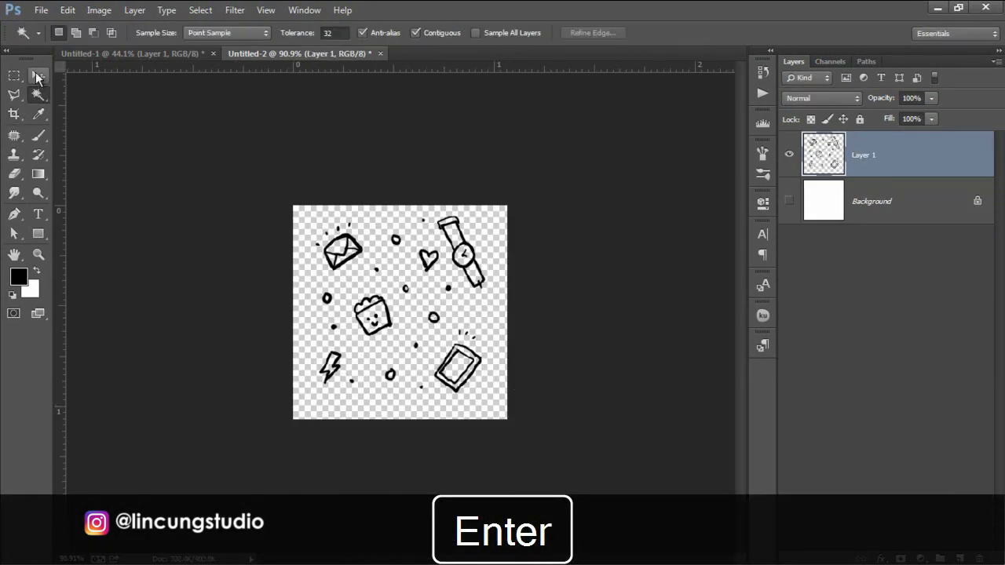
{"action": "left_click", "coordinate": [39, 75]}
Define the cropped doodle tile as a new pattern with the default name.
{"action": "left_click", "coordinate": [68, 11]}
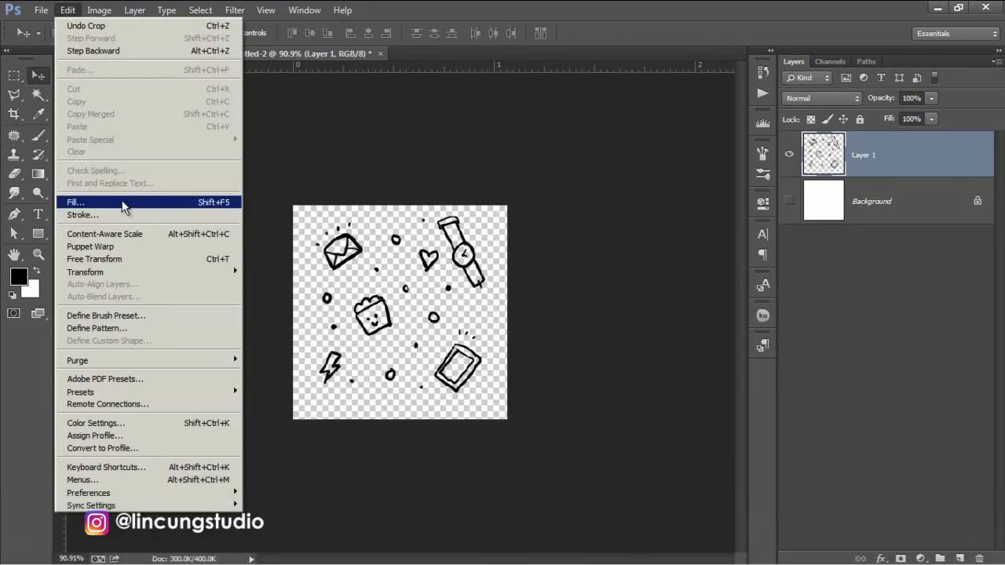
{"action": "left_click", "coordinate": [141, 328]}
{"action": "left_click", "coordinate": [547, 202]}
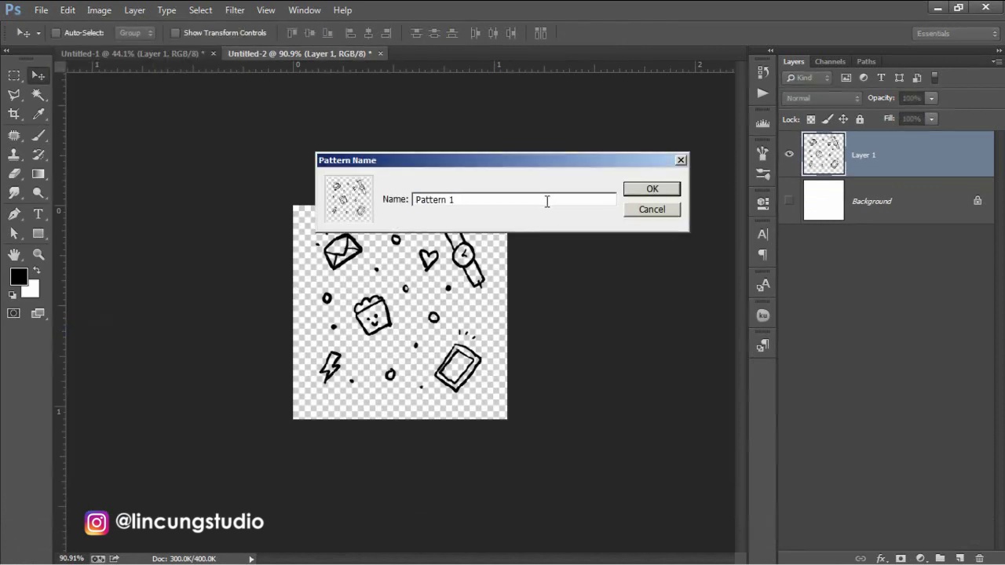
{"action": "left_click", "coordinate": [653, 190]}
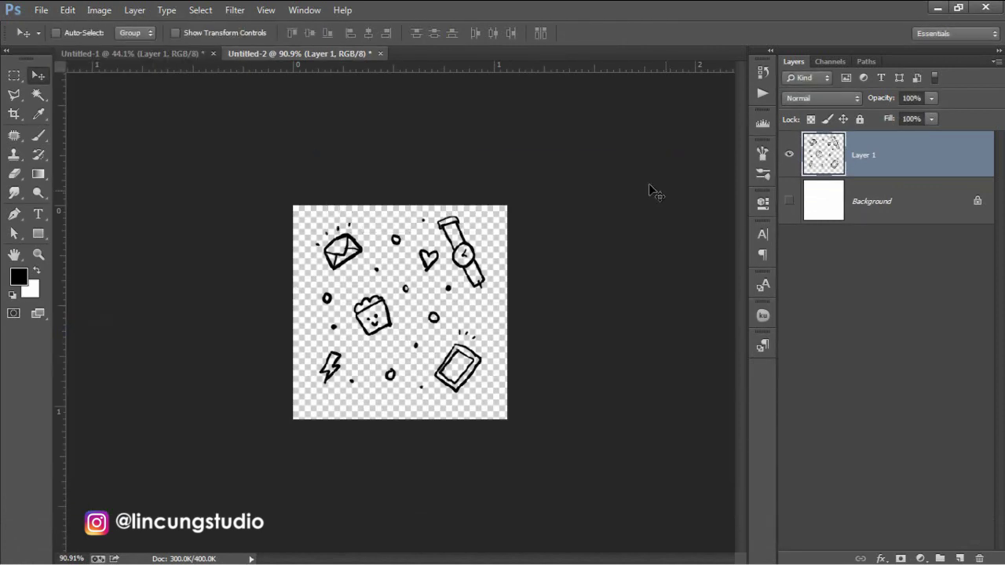
In Untitled-1, hide Layer 2 and add an empty Layer 3.
{"action": "left_click", "coordinate": [165, 53]}
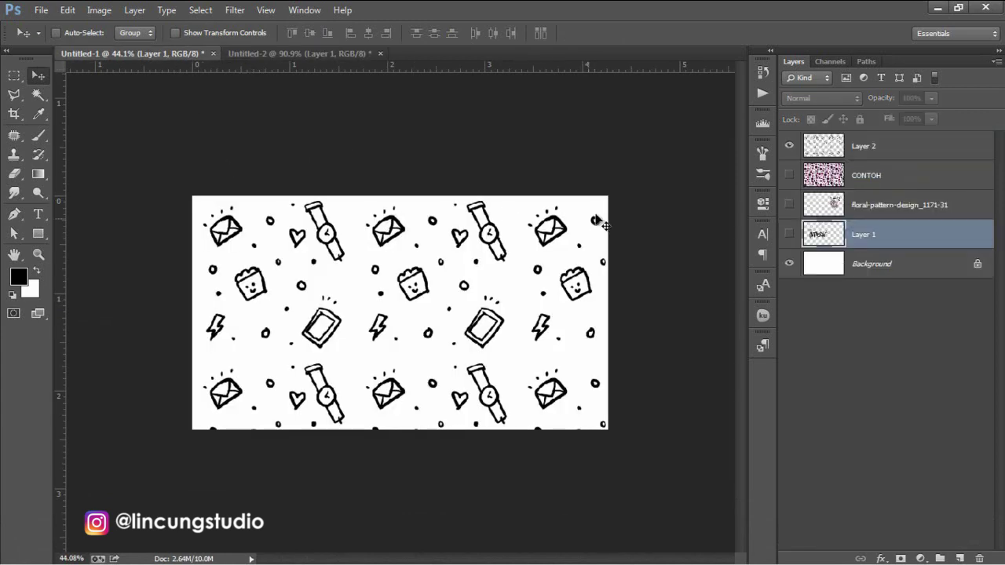
{"action": "left_click", "coordinate": [897, 154]}
{"action": "left_click", "coordinate": [790, 145]}
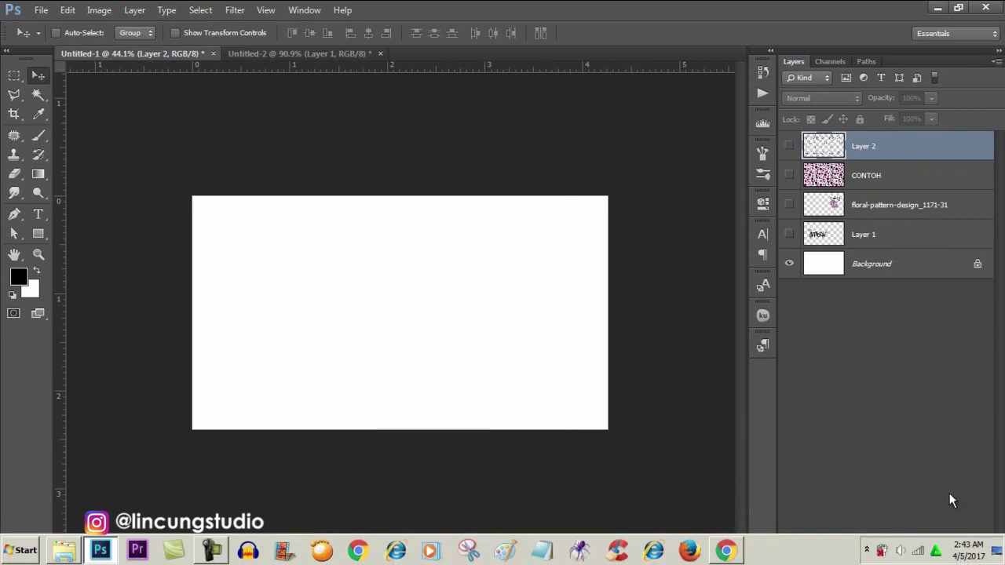
{"action": "left_click", "coordinate": [968, 556]}
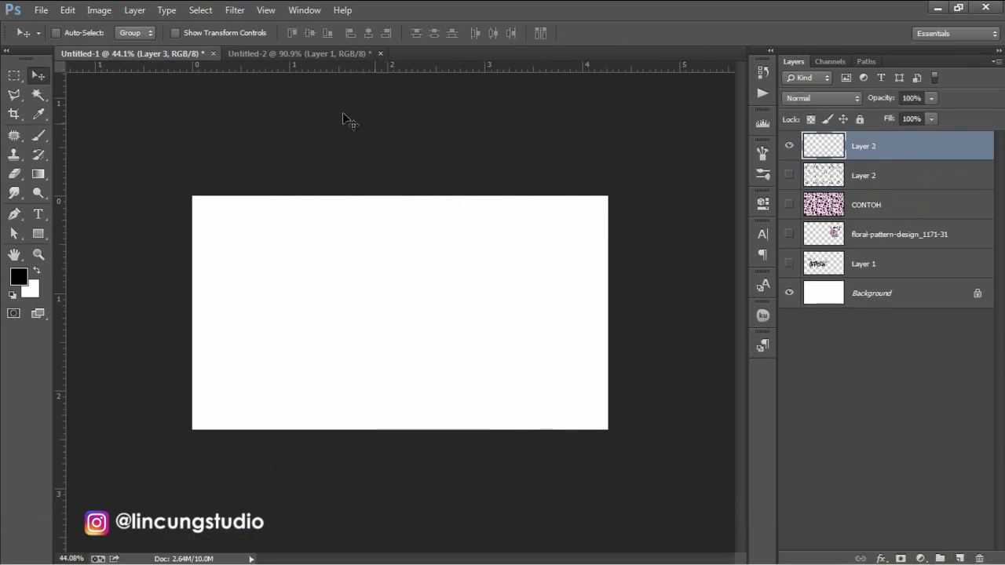
Set the Fill dialog to Pattern contents with the newly defined doodle tile selected.
{"action": "left_click", "coordinate": [71, 11]}
{"action": "left_click", "coordinate": [128, 202]}
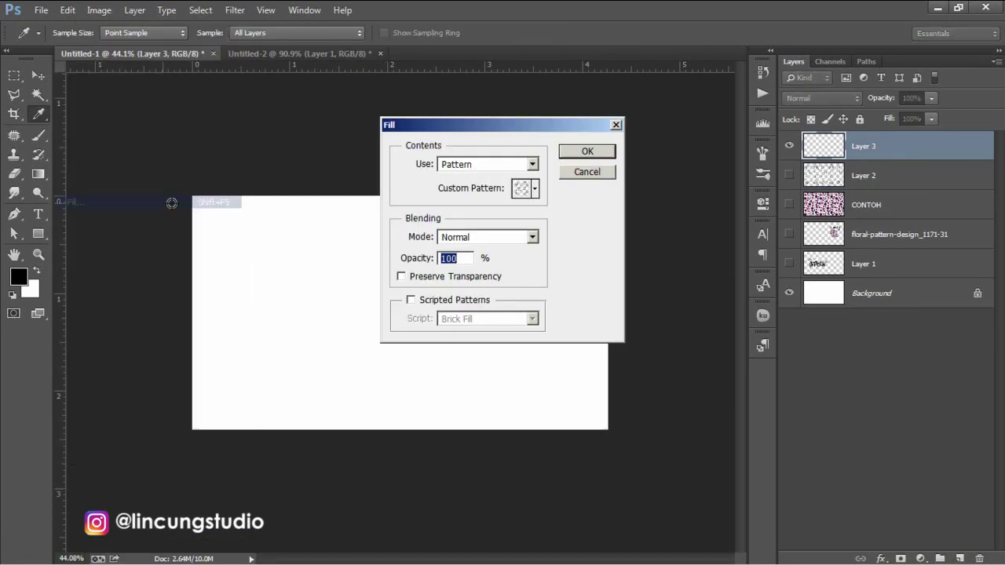
{"action": "left_click", "coordinate": [493, 165]}
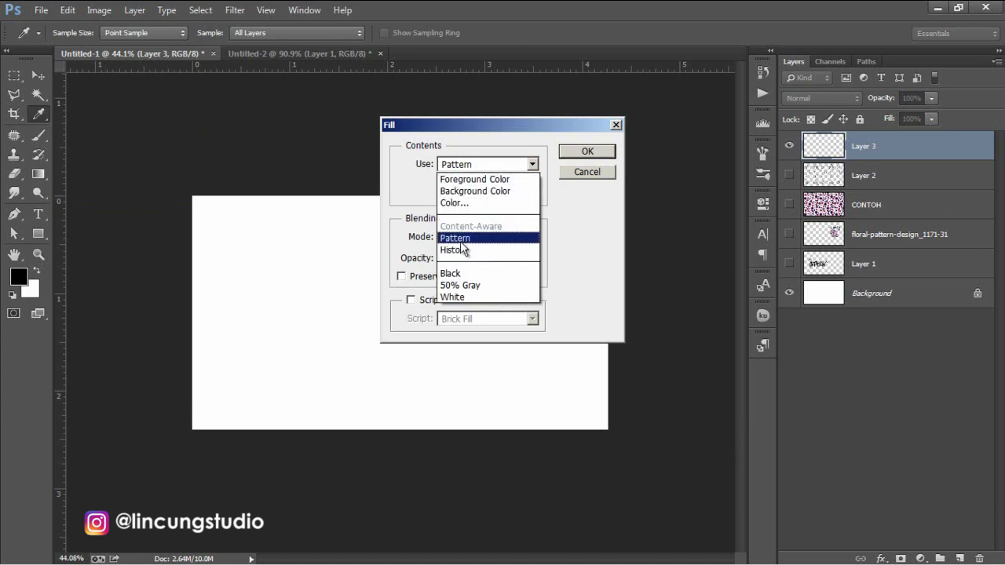
{"action": "left_click", "coordinate": [576, 249]}
{"action": "left_click", "coordinate": [534, 189]}
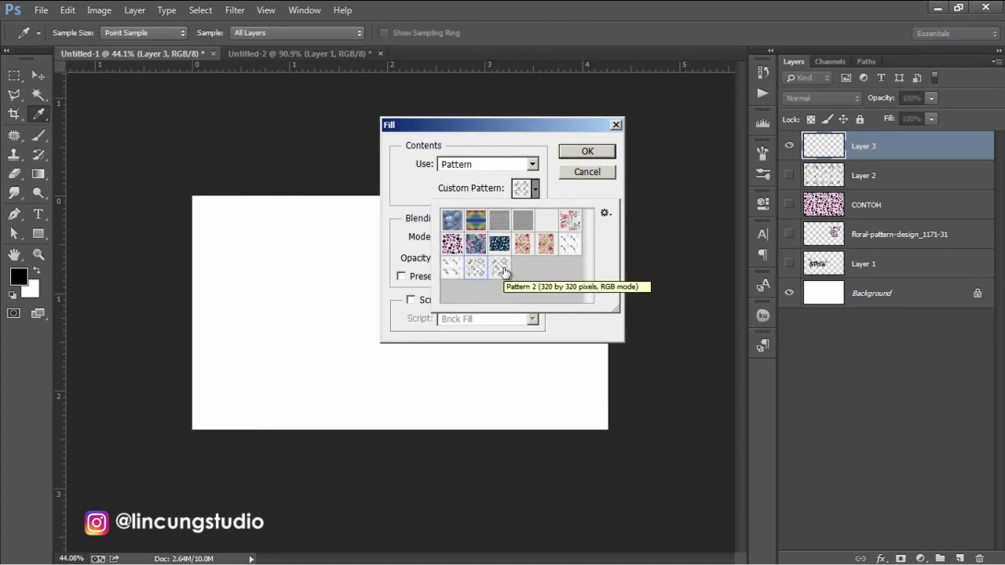
{"action": "left_click", "coordinate": [503, 271]}
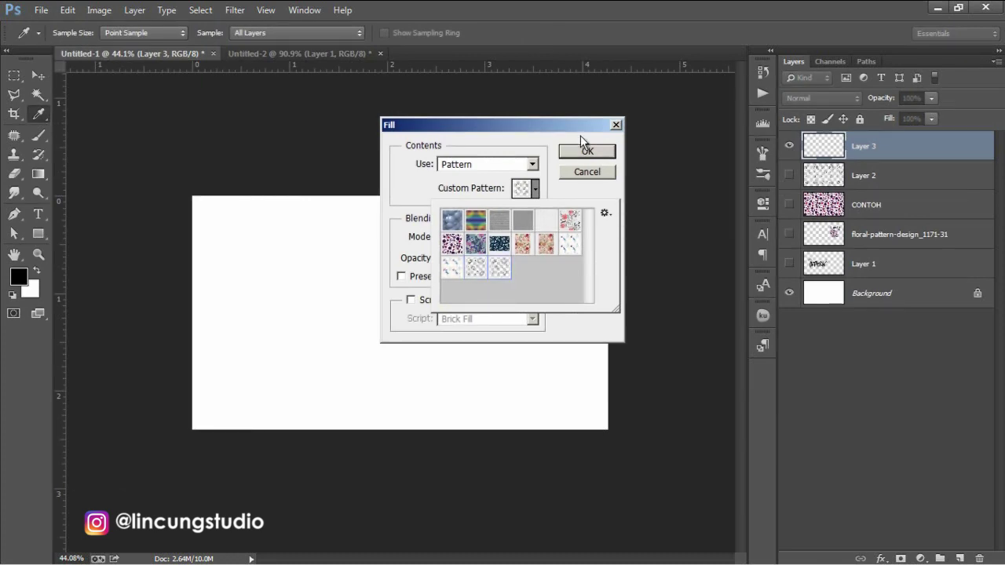
Apply the doodle tile pattern fill to Layer 3.
{"action": "left_click", "coordinate": [582, 160]}
{"action": "key", "text": "v"}
{"action": "scroll", "coordinate": [426, 283], "scroll_direction": "up", "scroll_amount": 1}
{"action": "scroll", "coordinate": [439, 230], "scroll_direction": "up", "scroll_amount": 1}
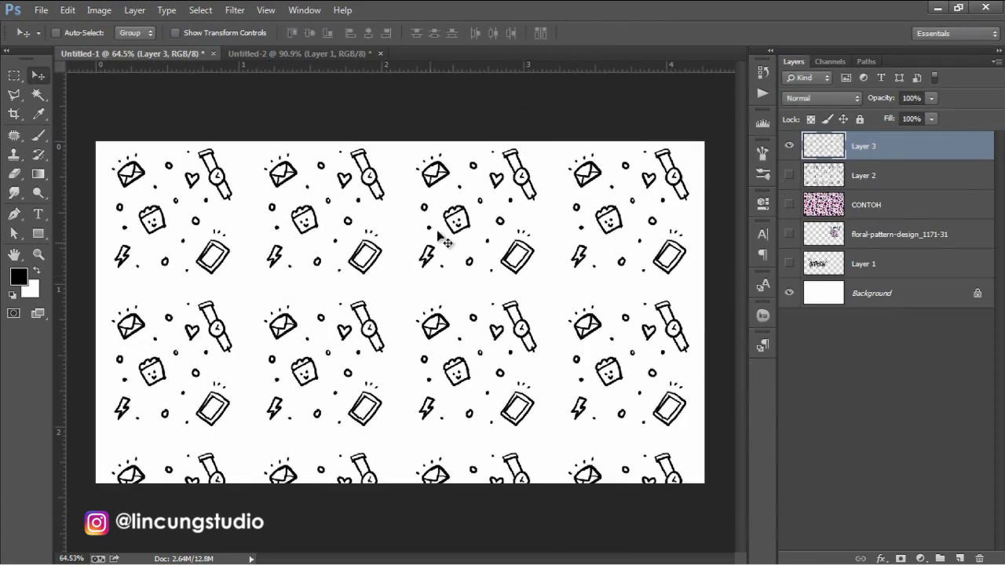
{"action": "scroll", "coordinate": [416, 251], "scroll_direction": "down", "scroll_amount": 1}
{"action": "scroll", "coordinate": [414, 250], "scroll_direction": "up", "scroll_amount": 1}
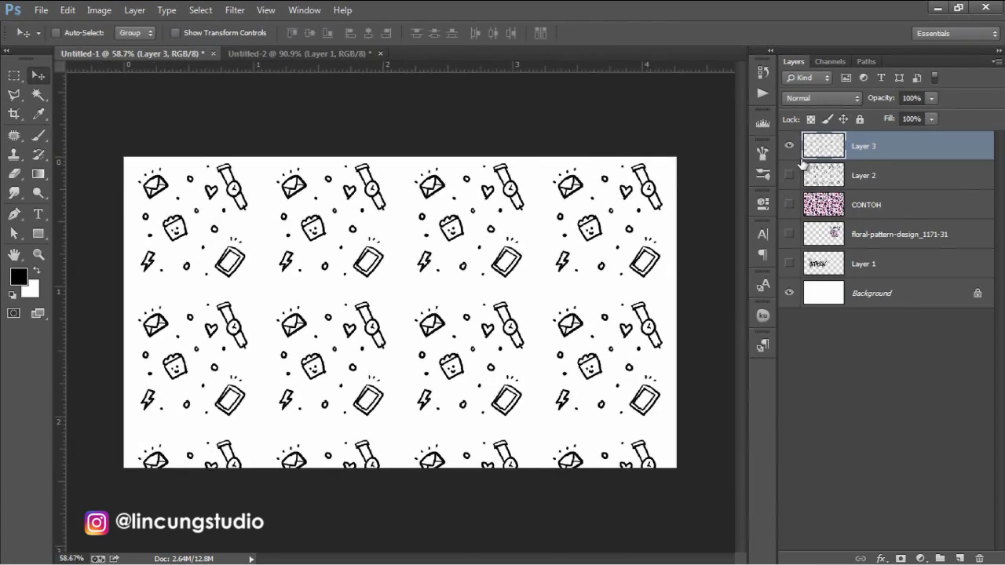
Compare Layers 2 and 3 by toggling their visibility, leaving Layer 2 hidden.
{"action": "left_click", "coordinate": [788, 145]}
{"action": "left_click", "coordinate": [789, 175]}
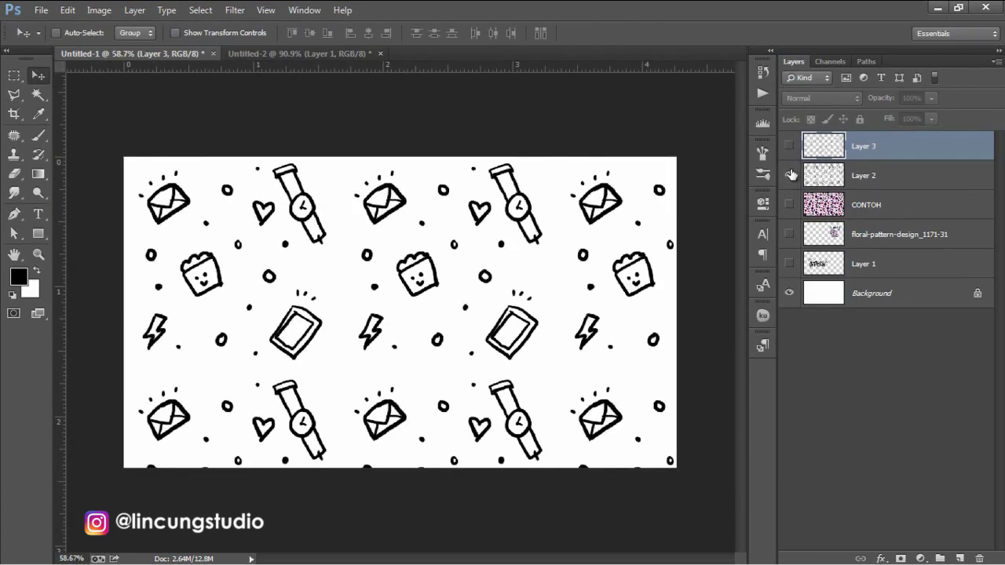
{"action": "left_click", "coordinate": [789, 146]}
{"action": "left_click", "coordinate": [791, 175]}
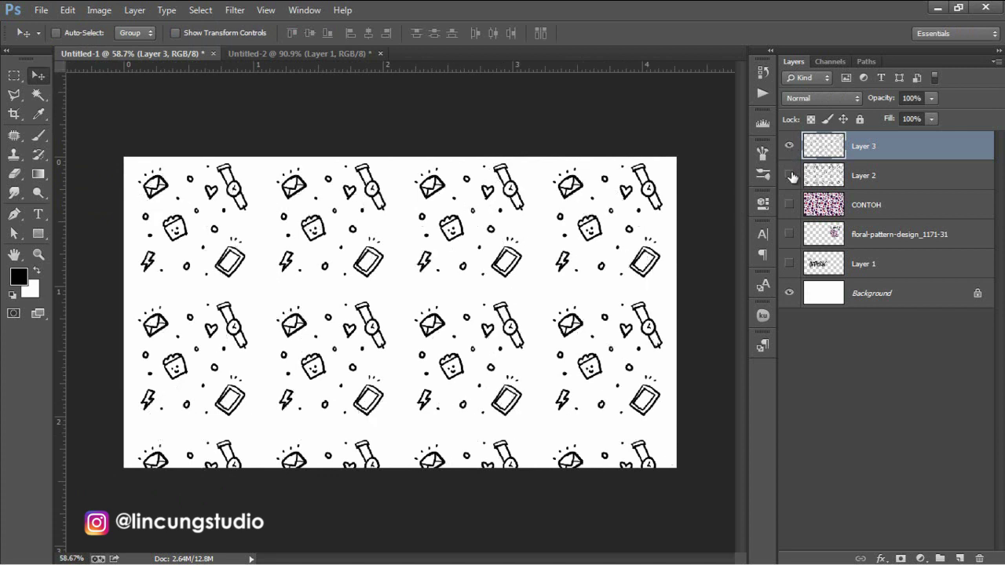
{"action": "left_click", "coordinate": [889, 177]}
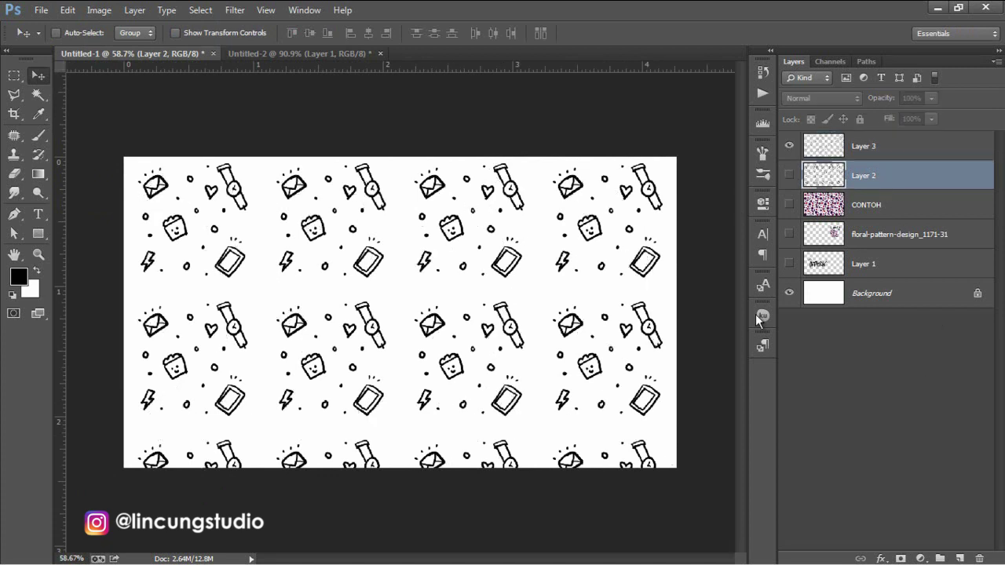
{"action": "left_click", "coordinate": [309, 53]}
{"action": "scroll", "coordinate": [368, 270], "scroll_direction": "up", "scroll_amount": 2}
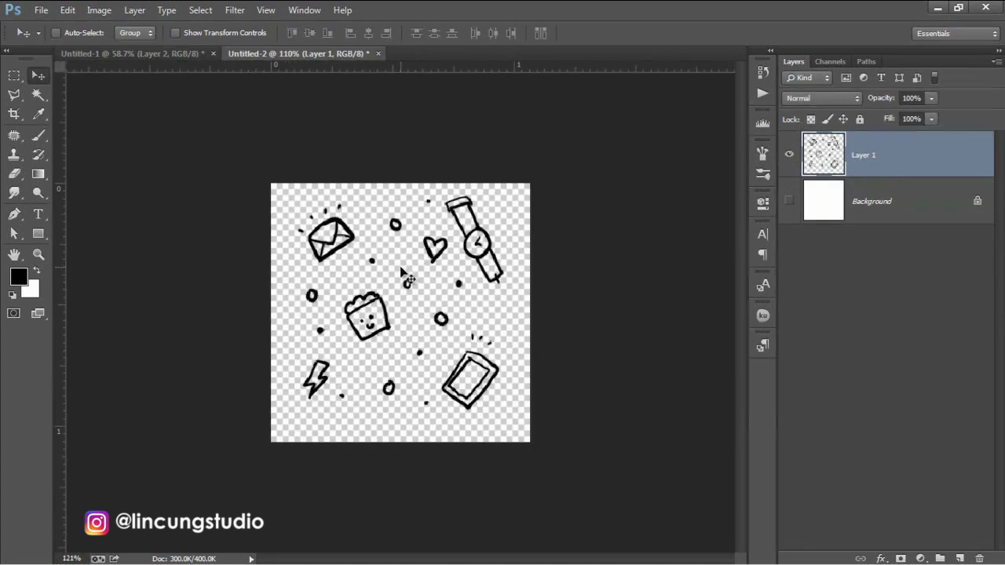
{"action": "scroll", "coordinate": [367, 269], "scroll_direction": "up", "scroll_amount": 1}
Add a #ffb9b9 pink Solid Color fill layer under the doodles, then reposition the Layer 3 pattern.
{"action": "left_click", "coordinate": [138, 54]}
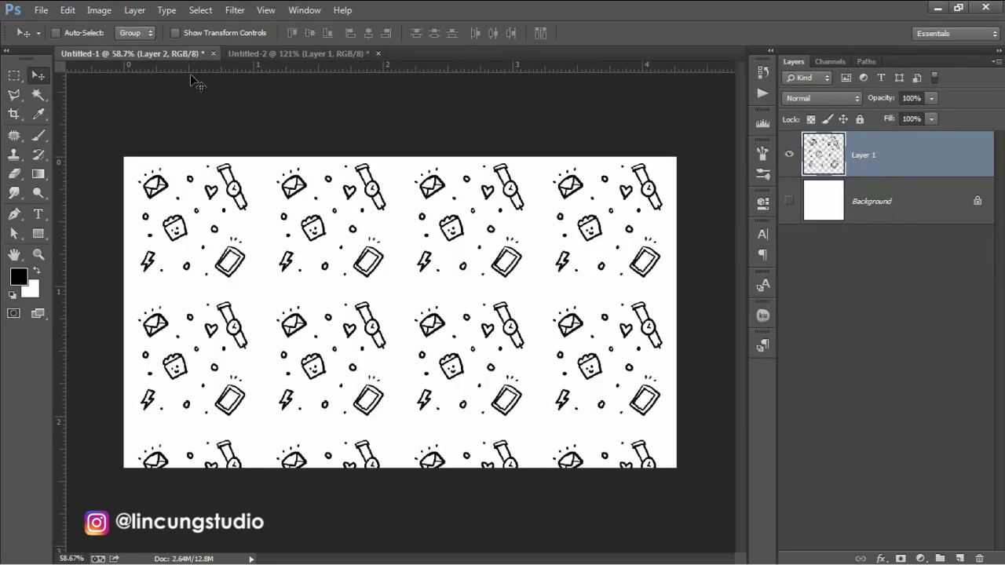
{"action": "left_click", "coordinate": [920, 558]}
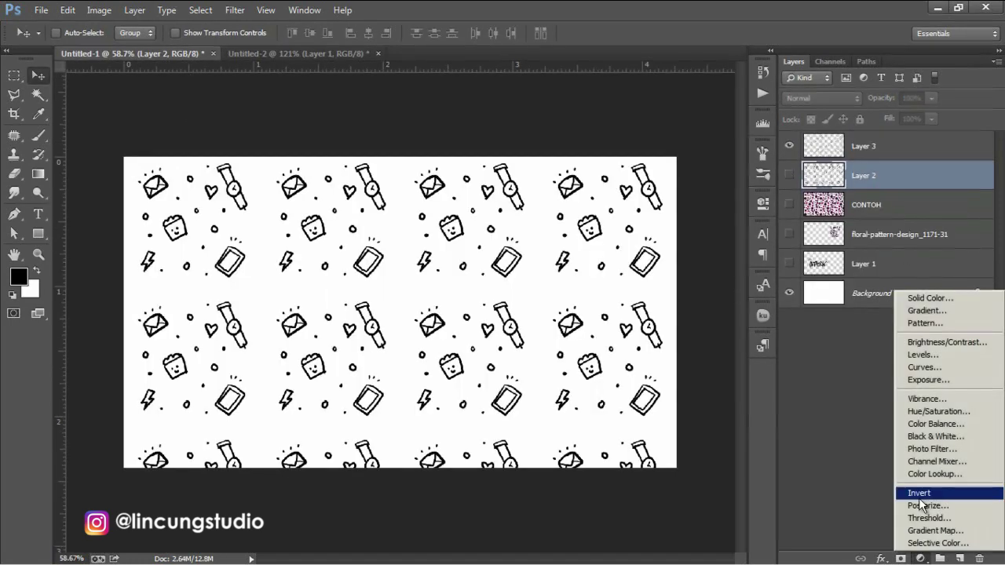
{"action": "left_click", "coordinate": [920, 297]}
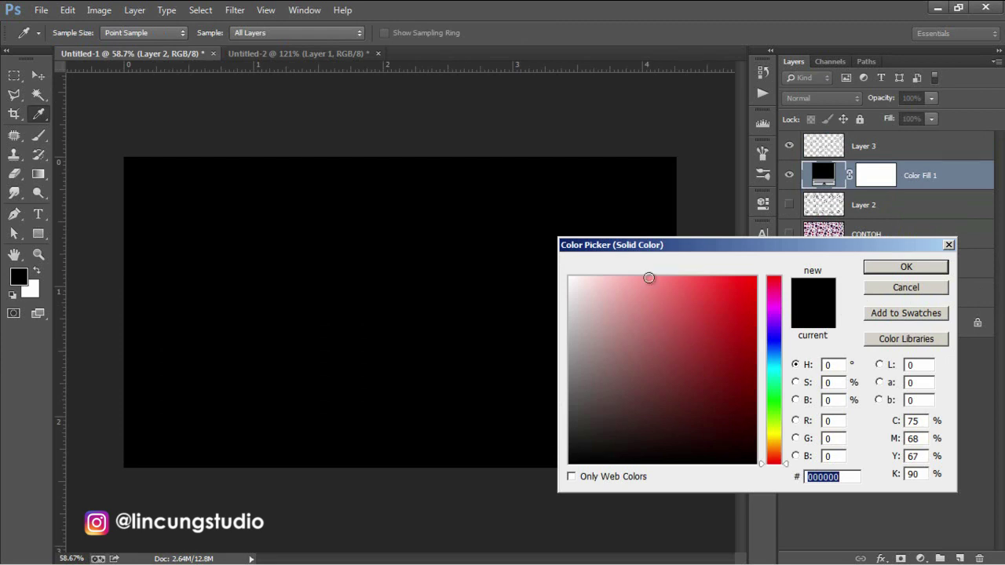
{"action": "left_click", "coordinate": [620, 277]}
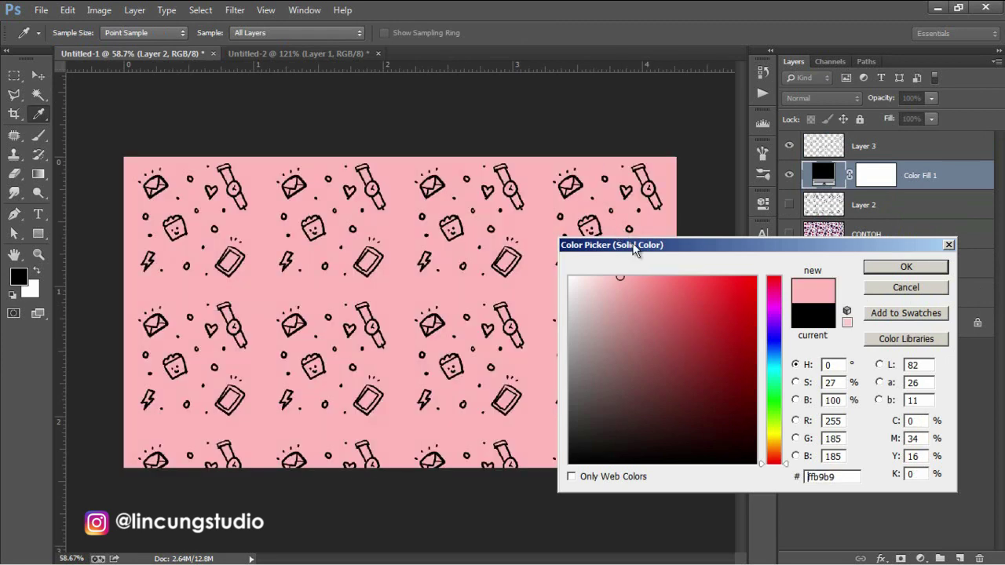
{"action": "left_click", "coordinate": [882, 270]}
{"action": "key", "text": "v"}
{"action": "left_click", "coordinate": [863, 146]}
{"action": "left_click_drag", "start_coordinate": [505, 280], "coordinate": [462, 289]}
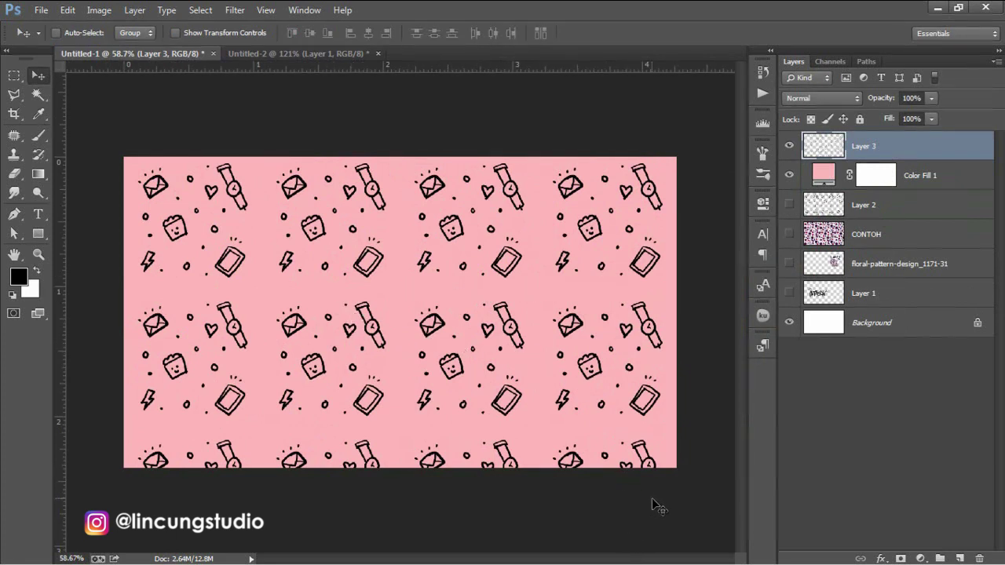
In Chrome, browse the PATTERN FLORAL image results and preview the Seamless Watercolor Floral Pattern.
{"action": "left_click", "coordinate": [731, 550]}
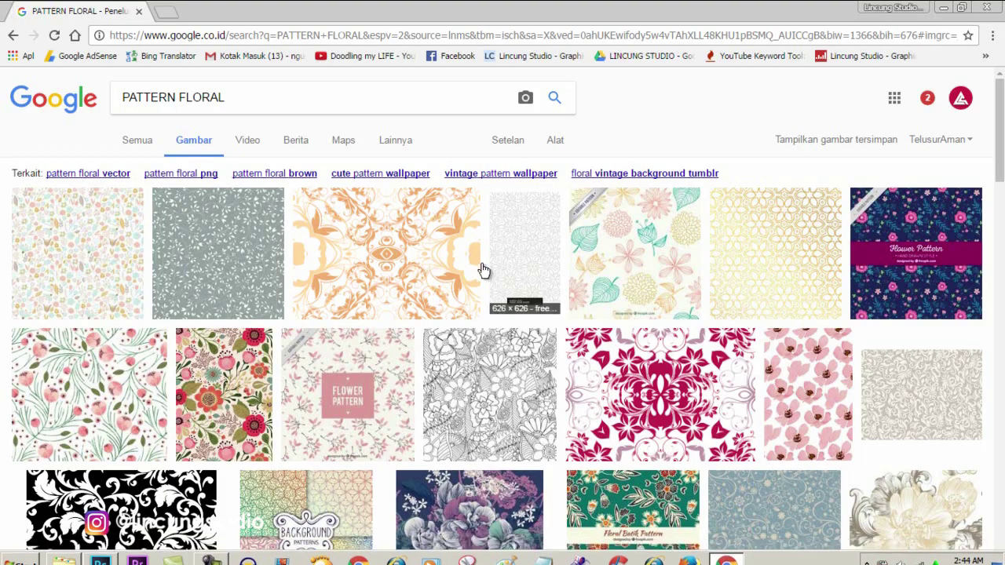
{"action": "scroll", "coordinate": [474, 276], "scroll_direction": "down", "scroll_amount": 2}
{"action": "scroll", "coordinate": [392, 236], "scroll_direction": "up", "scroll_amount": 2}
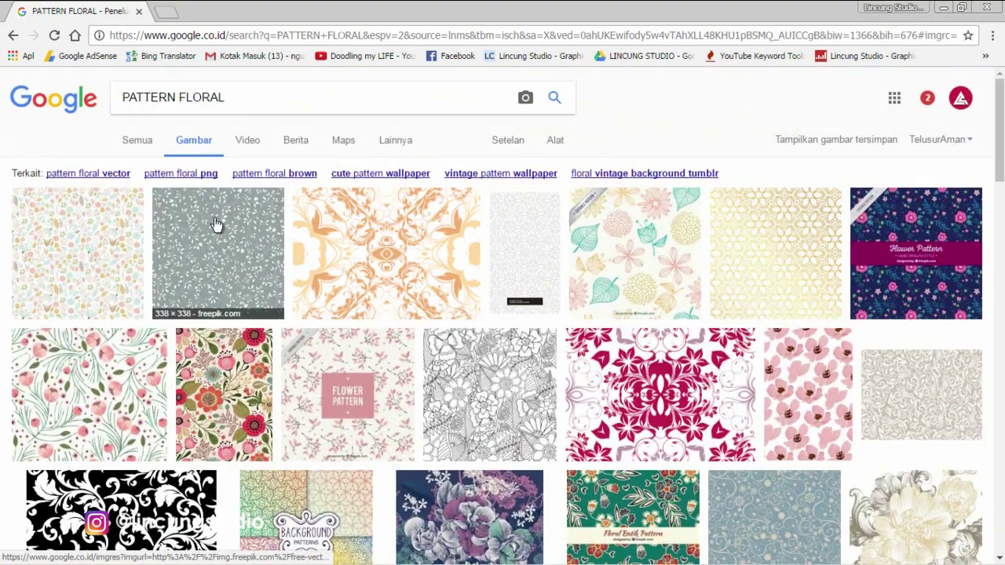
{"action": "left_click_drag", "start_coordinate": [251, 99], "coordinate": [118, 104]}
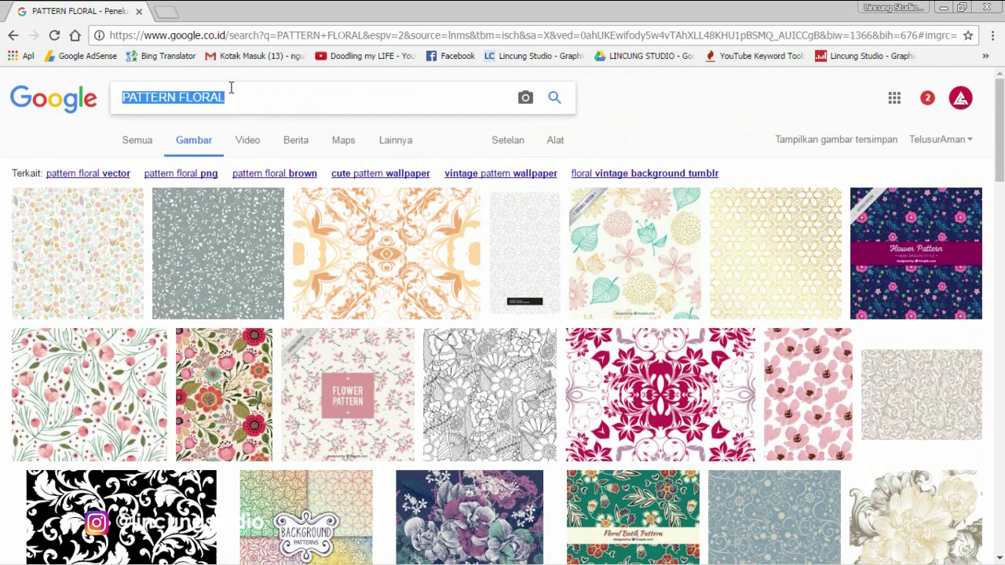
{"action": "left_click", "coordinate": [303, 96]}
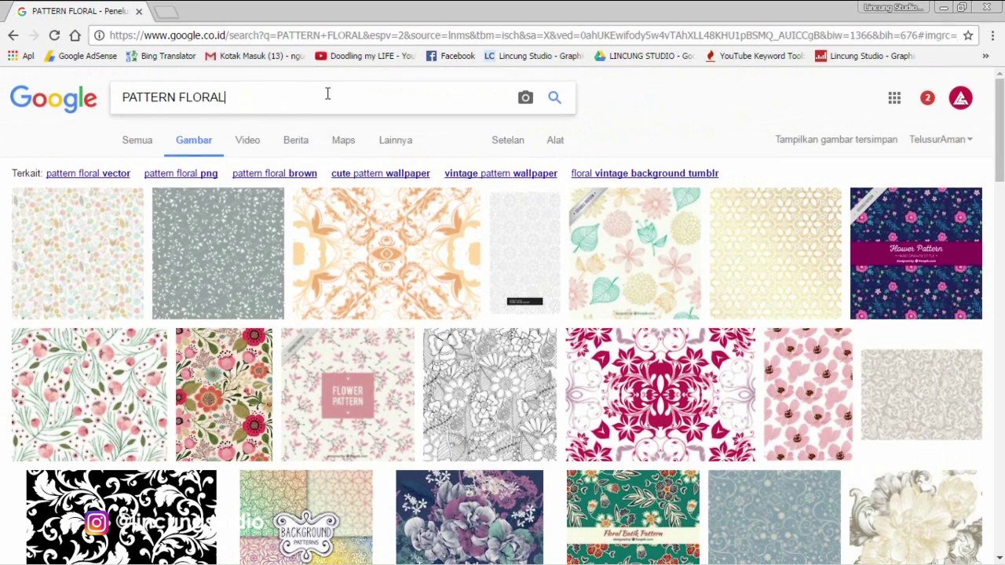
{"action": "scroll", "coordinate": [424, 180], "scroll_direction": "down", "scroll_amount": 2}
{"action": "scroll", "coordinate": [566, 264], "scroll_direction": "down", "scroll_amount": 2}
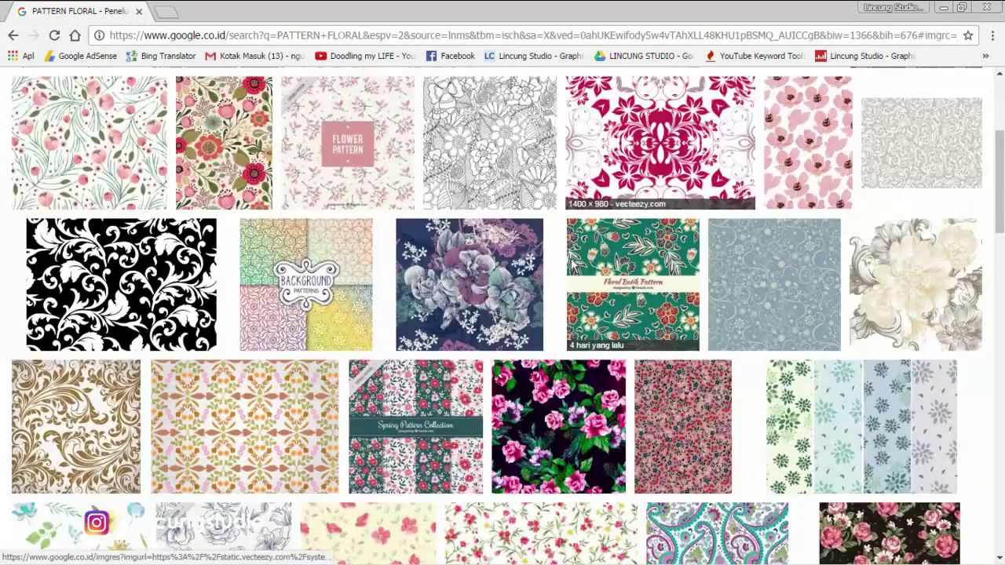
{"action": "scroll", "coordinate": [549, 228], "scroll_direction": "up", "scroll_amount": 2}
{"action": "scroll", "coordinate": [353, 196], "scroll_direction": "up", "scroll_amount": 2}
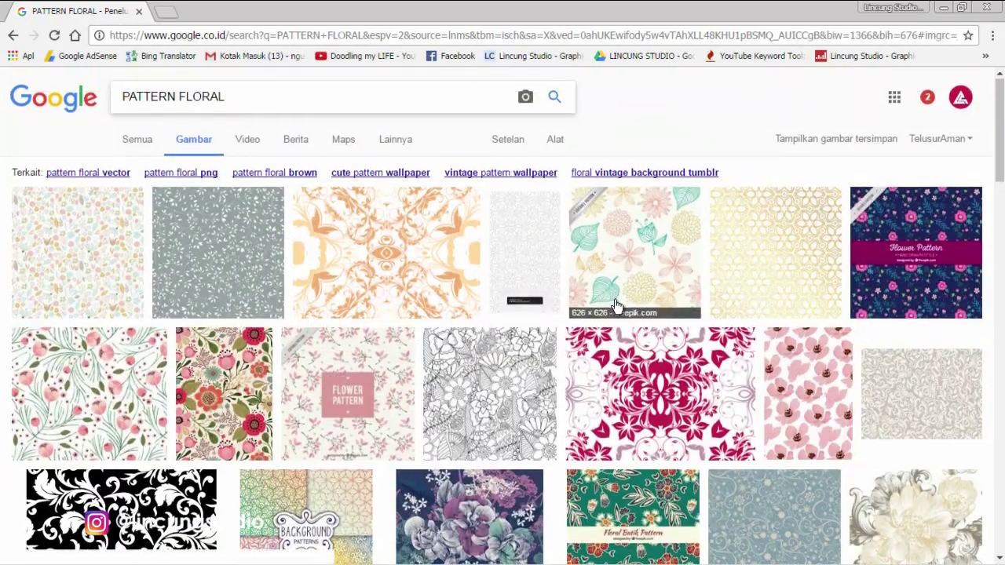
{"action": "scroll", "coordinate": [616, 310], "scroll_direction": "down", "scroll_amount": 6}
{"action": "left_click", "coordinate": [616, 310]}
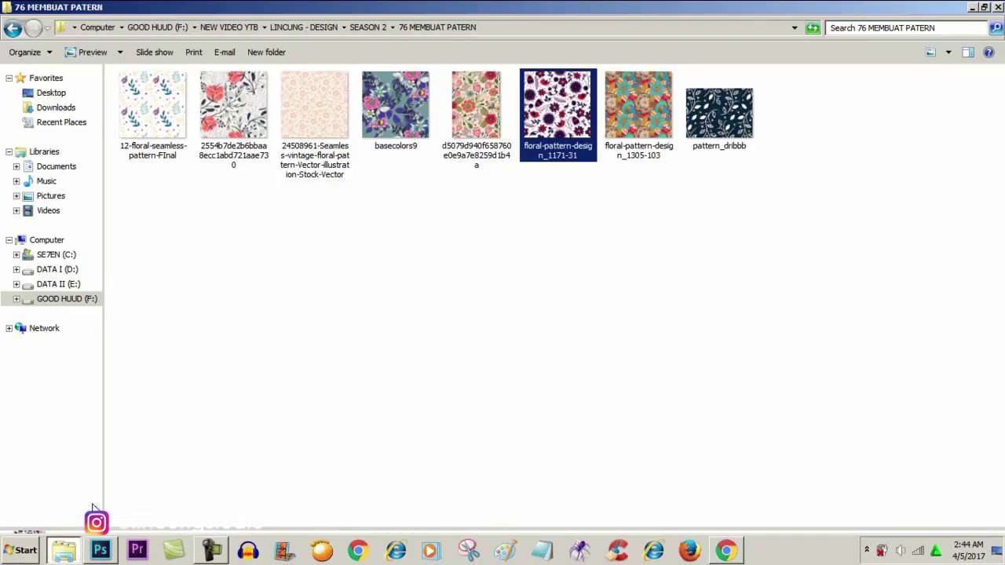
Browse the pattern images in the 76 MEMBUAT PATERN folder, checking the vintage and floral-pattern-design files.
{"action": "left_click_drag", "start_coordinate": [997, 220], "coordinate": [154, 42]}
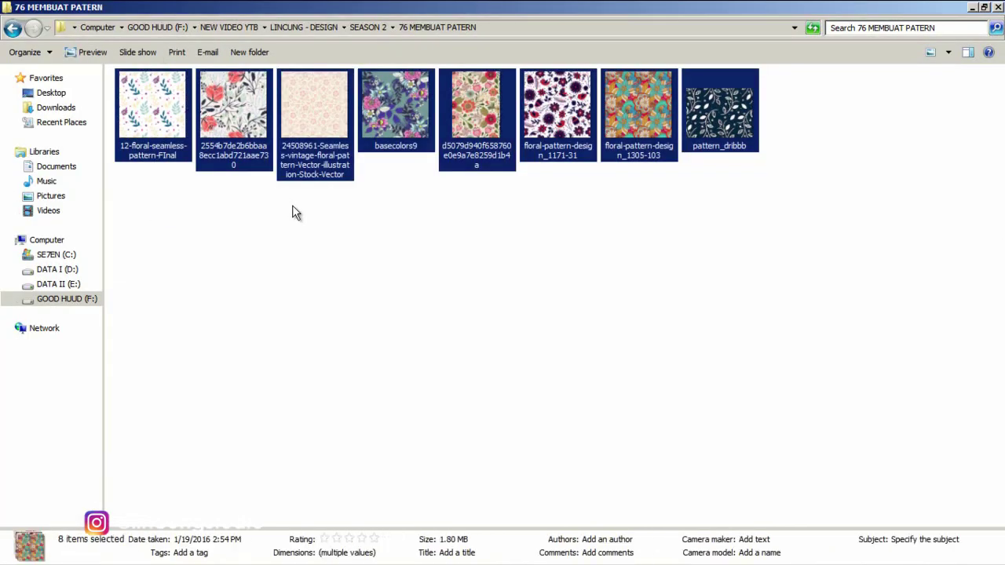
{"action": "left_click", "coordinate": [292, 205]}
{"action": "left_click", "coordinate": [328, 109]}
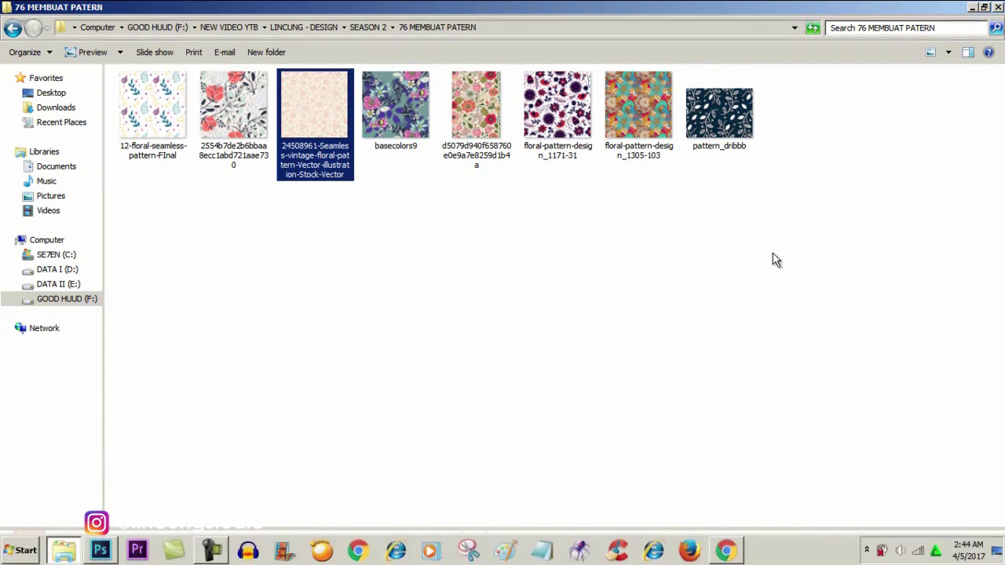
{"action": "mouse_move", "coordinate": [502, 550]}
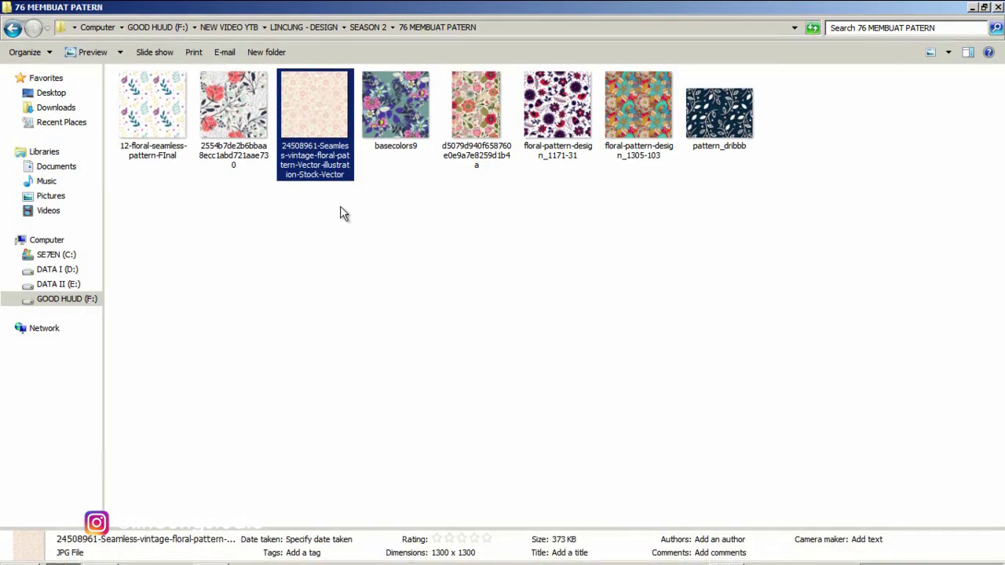
{"action": "left_click", "coordinate": [543, 157]}
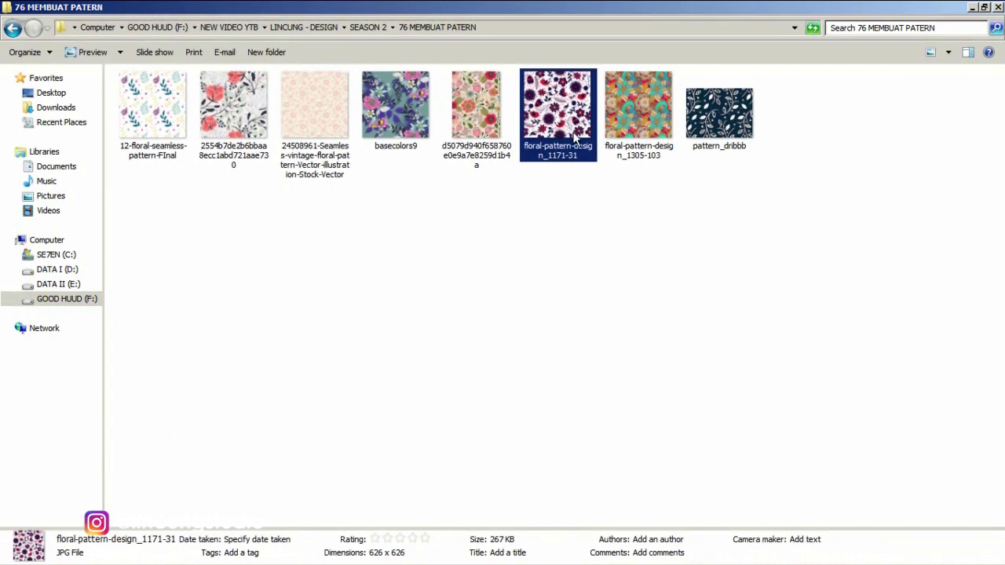
Preview the red-flower pattern JPG in Photo Viewer, close it, and return to Photoshop.
{"action": "double_click", "coordinate": [250, 121]}
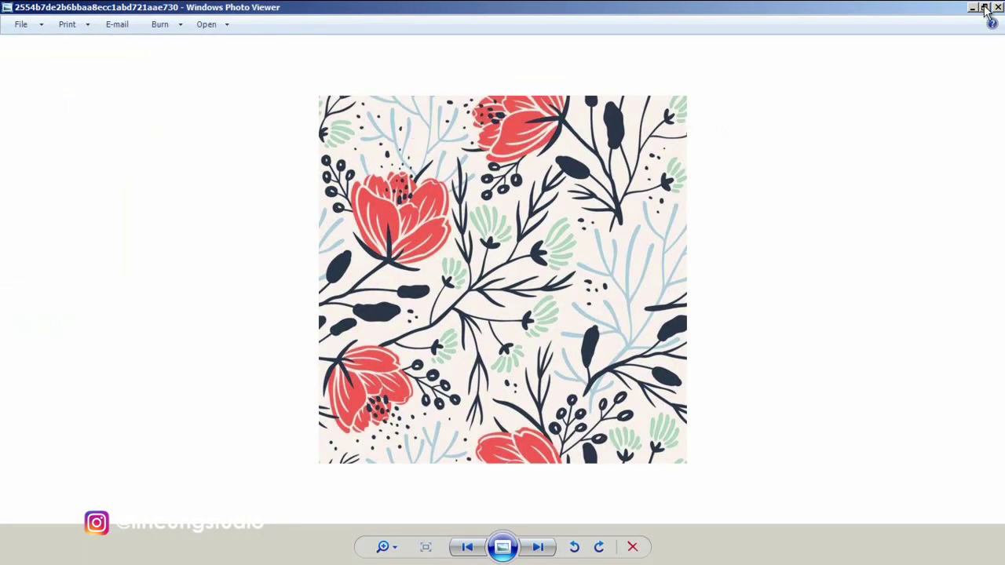
{"action": "left_click", "coordinate": [998, 7]}
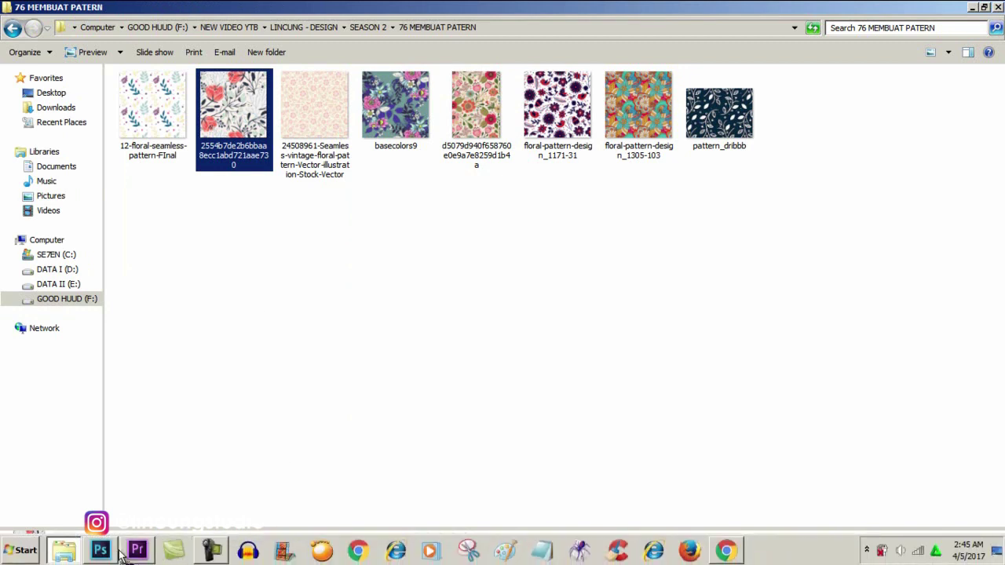
{"action": "left_click", "coordinate": [99, 550]}
Open the red-flower JPG in Photoshop and resize it to 300 px wide.
{"action": "left_click_drag", "start_coordinate": [530, 90], "coordinate": [491, 166]}
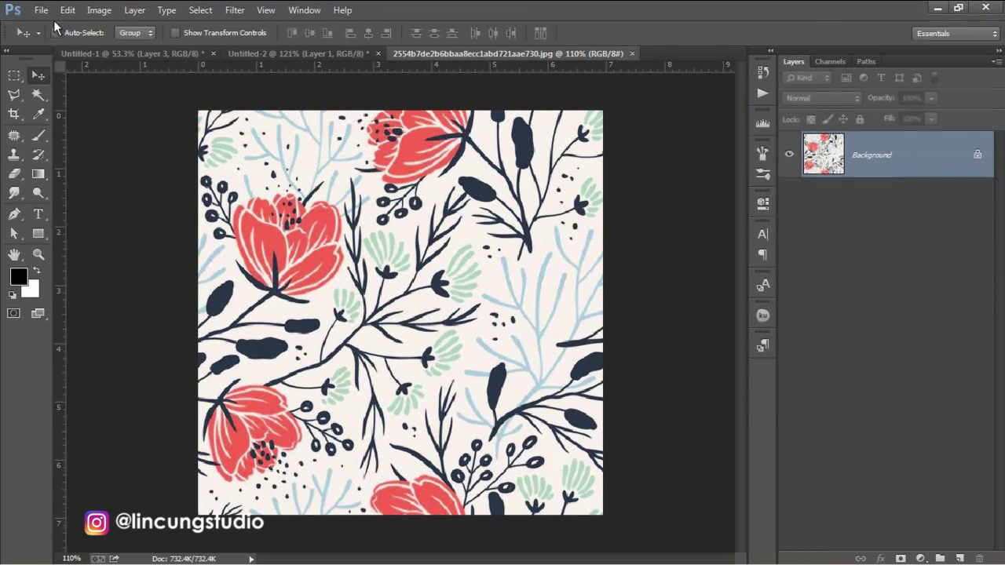
{"action": "left_click", "coordinate": [14, 113]}
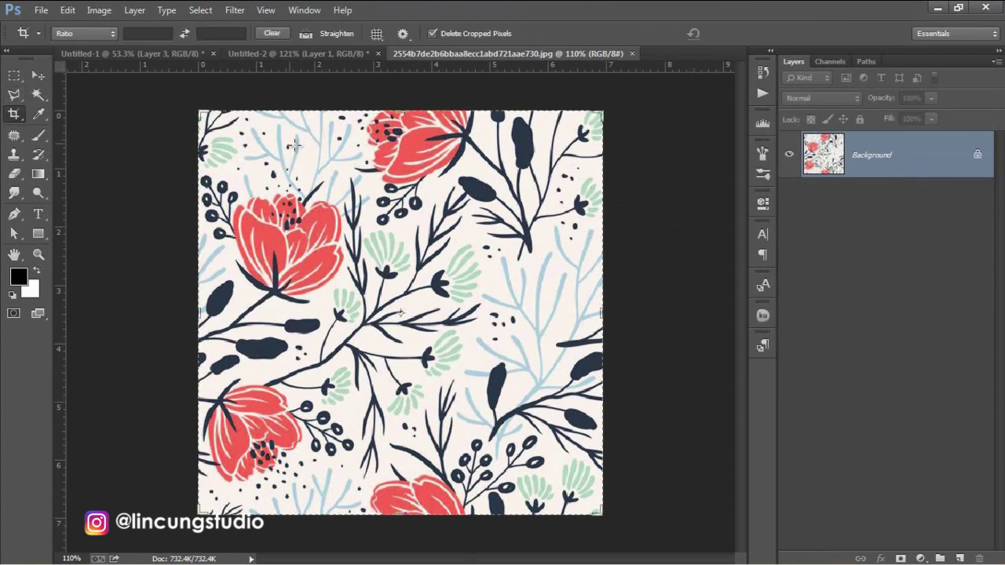
{"action": "left_click", "coordinate": [38, 75]}
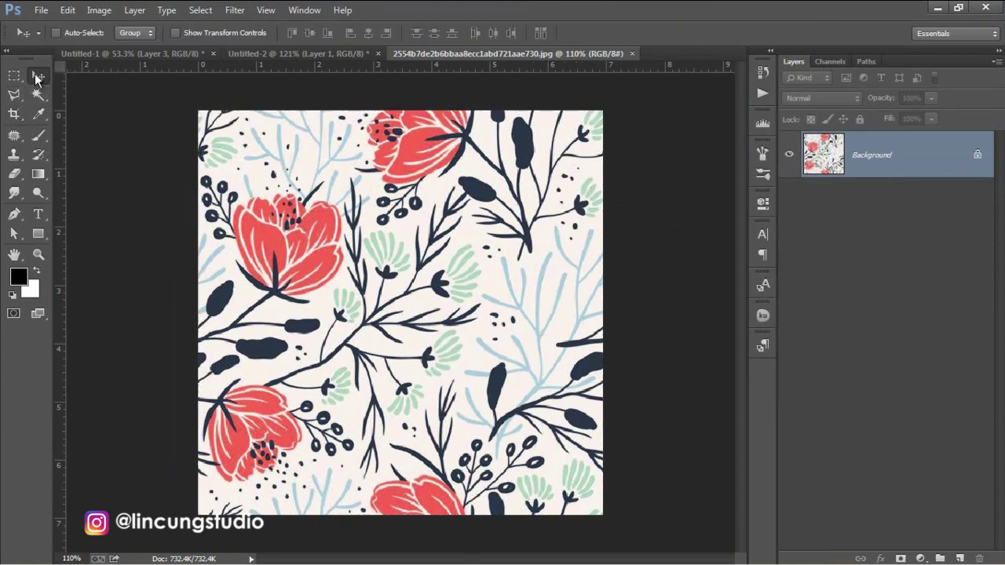
{"action": "left_click", "coordinate": [99, 10]}
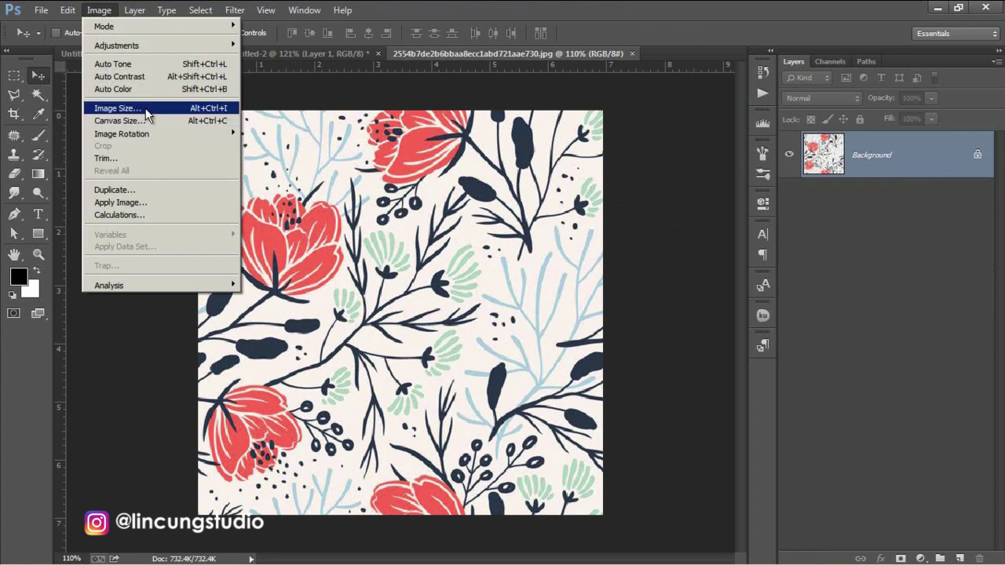
{"action": "left_click", "coordinate": [117, 108]}
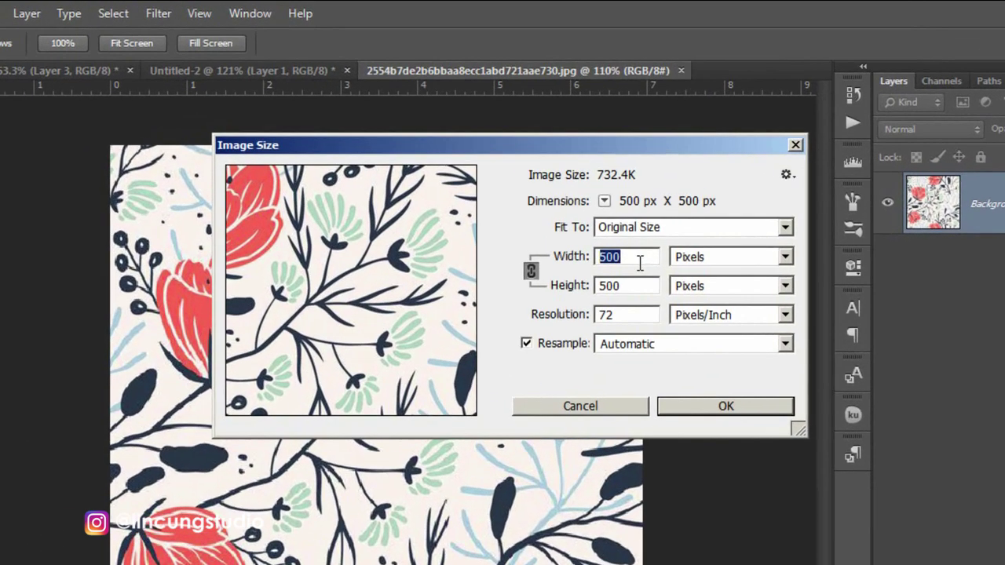
{"action": "type", "text": "300"}
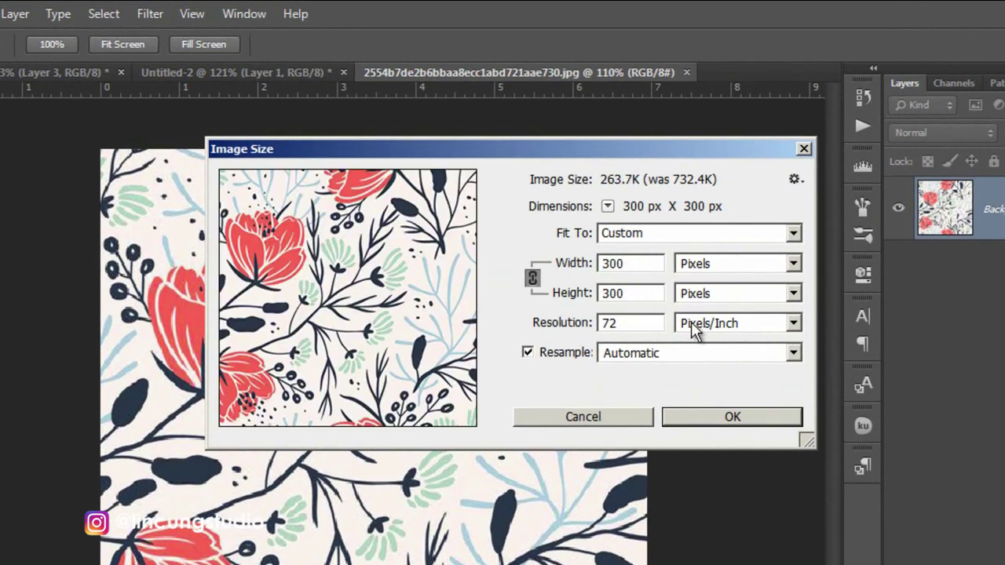
{"action": "left_click", "coordinate": [732, 422]}
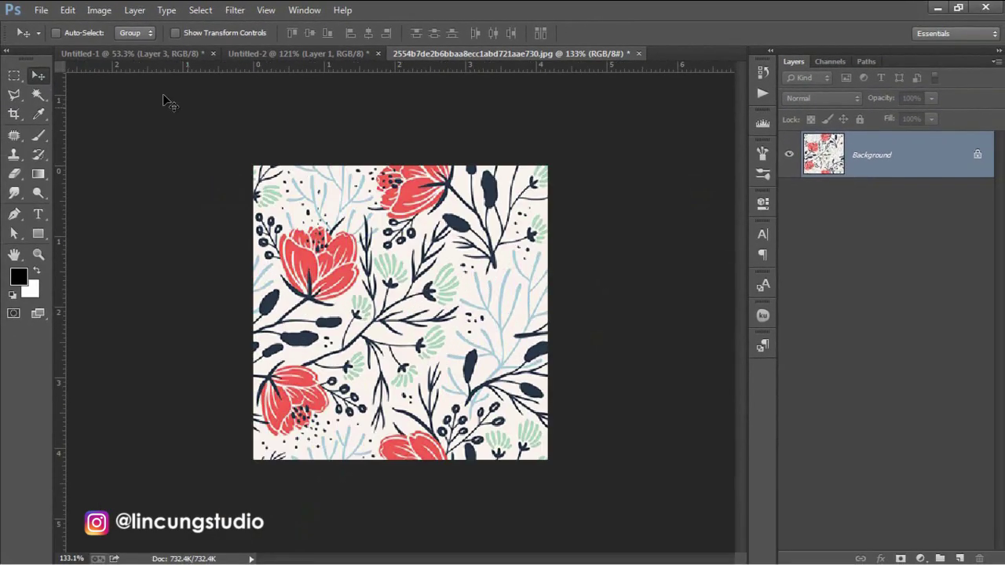
Define the resized image as a pattern named FLORAL, then return to the Untitled-1 canvas.
{"action": "left_click", "coordinate": [68, 10]}
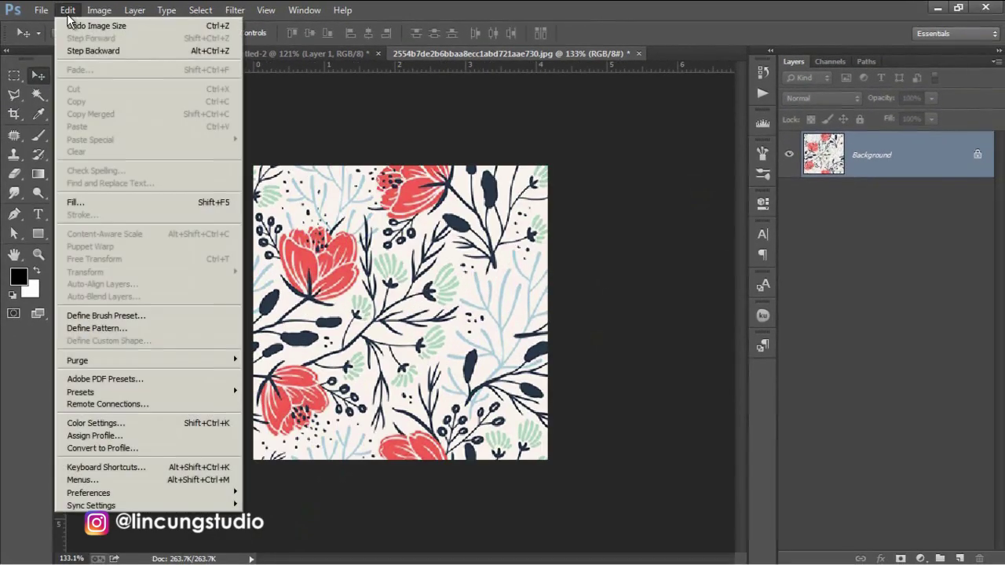
{"action": "left_click", "coordinate": [150, 327]}
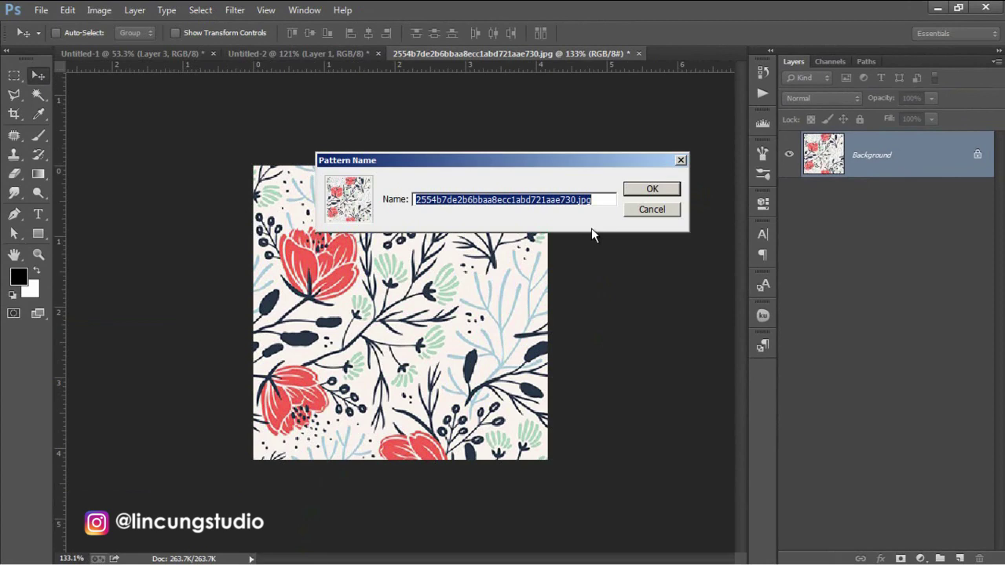
{"action": "type", "text": "FLORAL"}
{"action": "key", "text": "Return"}
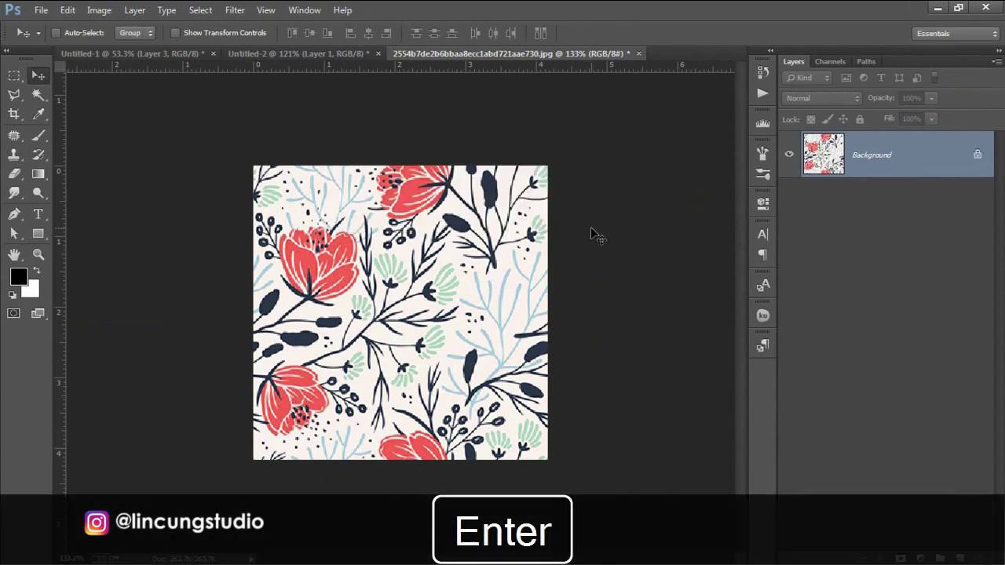
{"action": "left_click", "coordinate": [168, 55]}
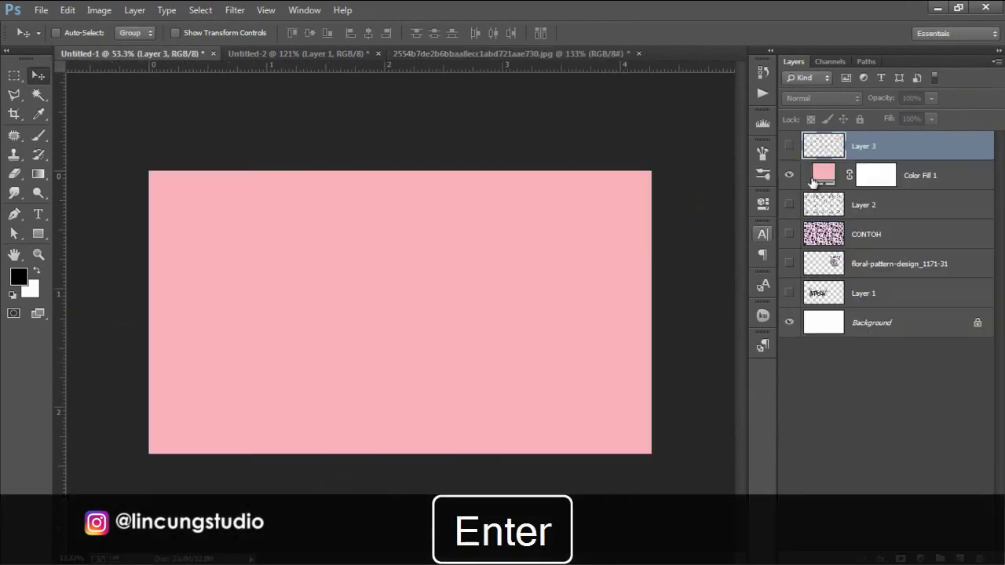
Create Layer 4 and fill it with the FLORAL custom pattern using Edit > Fill.
{"action": "left_click", "coordinate": [960, 558]}
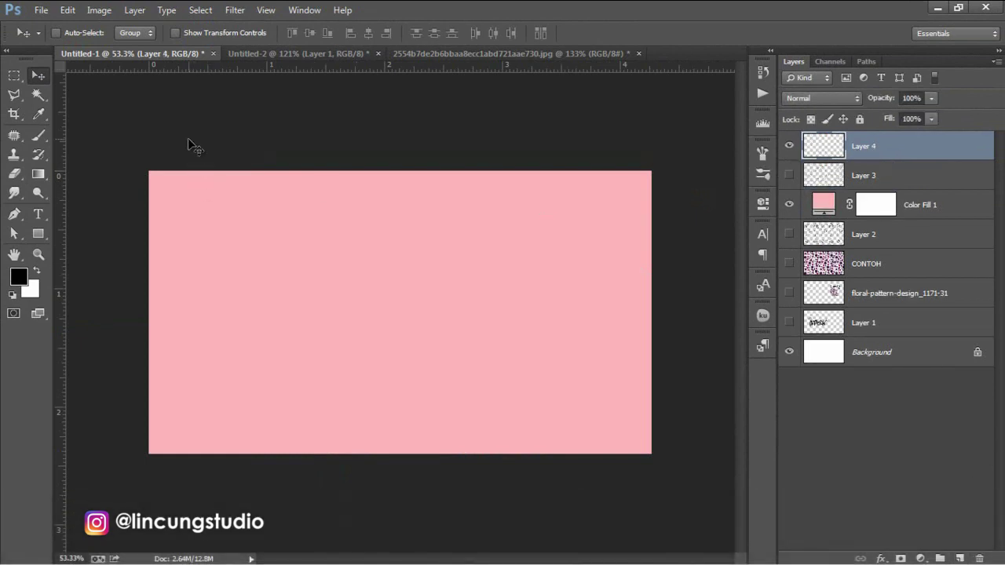
{"action": "left_click", "coordinate": [67, 9]}
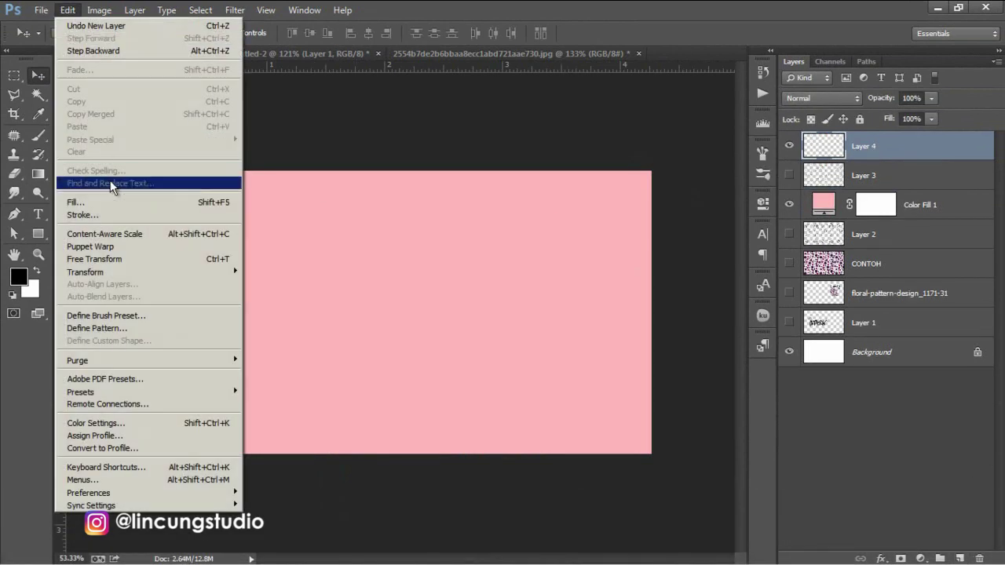
{"action": "left_click", "coordinate": [123, 202]}
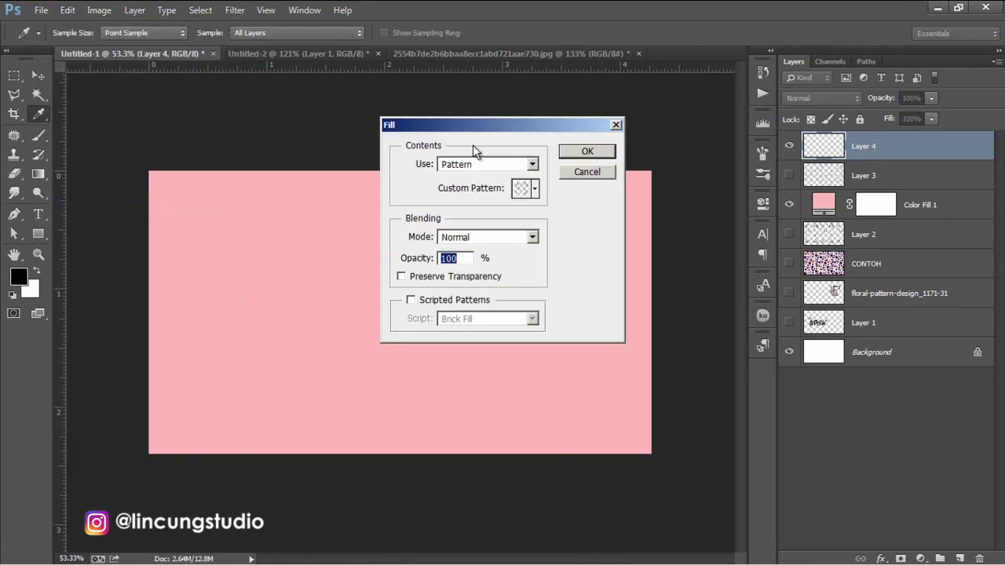
{"action": "left_click", "coordinate": [535, 190]}
{"action": "left_click", "coordinate": [523, 268]}
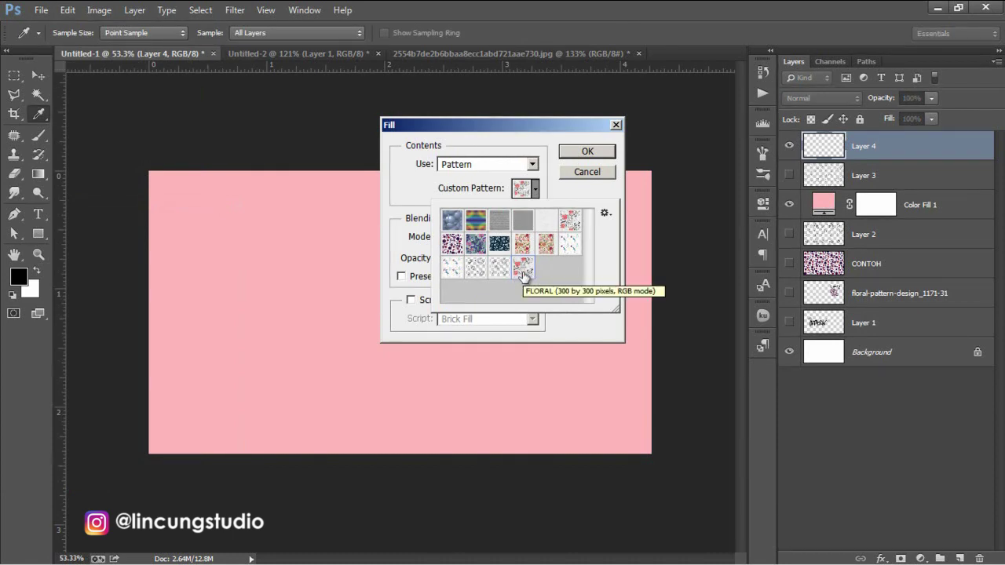
{"action": "left_click", "coordinate": [595, 153]}
{"action": "key", "text": "v"}
{"action": "scroll", "coordinate": [458, 246], "scroll_direction": "down", "scroll_amount": 2}
{"action": "scroll", "coordinate": [458, 247], "scroll_direction": "up", "scroll_amount": 3}
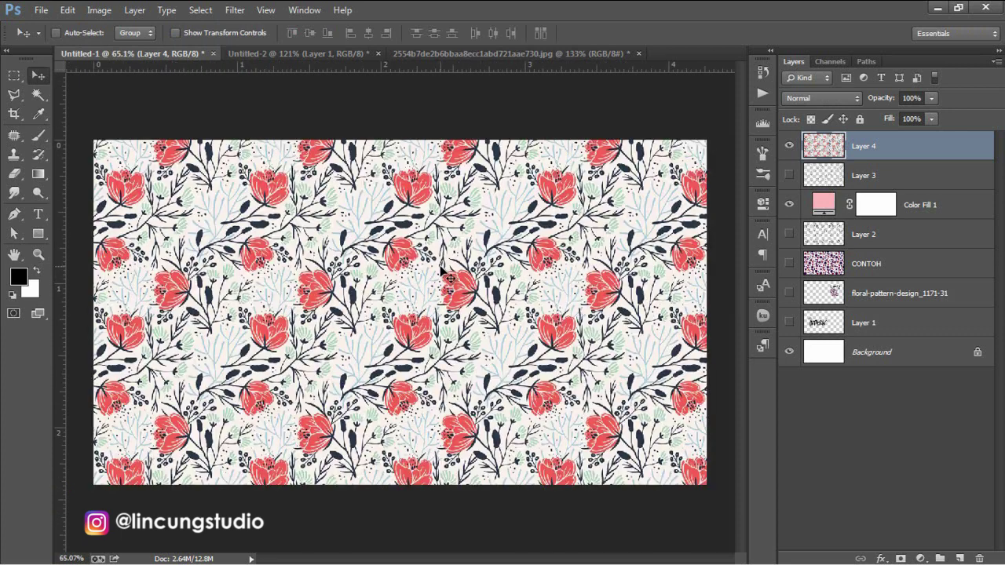
{"action": "scroll", "coordinate": [449, 278], "scroll_direction": "up", "scroll_amount": 1}
{"action": "scroll", "coordinate": [449, 290], "scroll_direction": "down", "scroll_amount": 2}
{"action": "scroll", "coordinate": [428, 299], "scroll_direction": "down", "scroll_amount": 1}
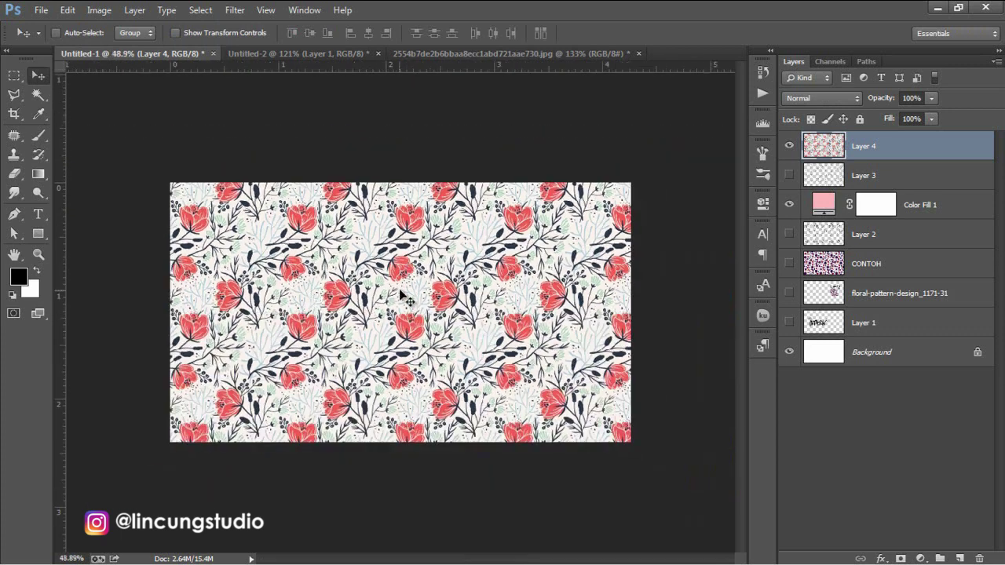
{"action": "scroll", "coordinate": [406, 301], "scroll_direction": "up", "scroll_amount": 1}
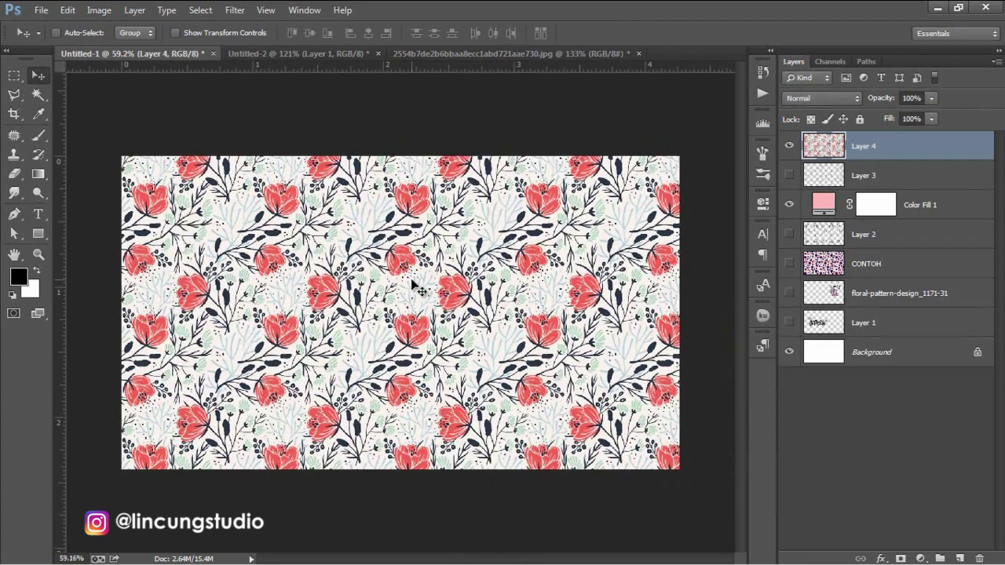